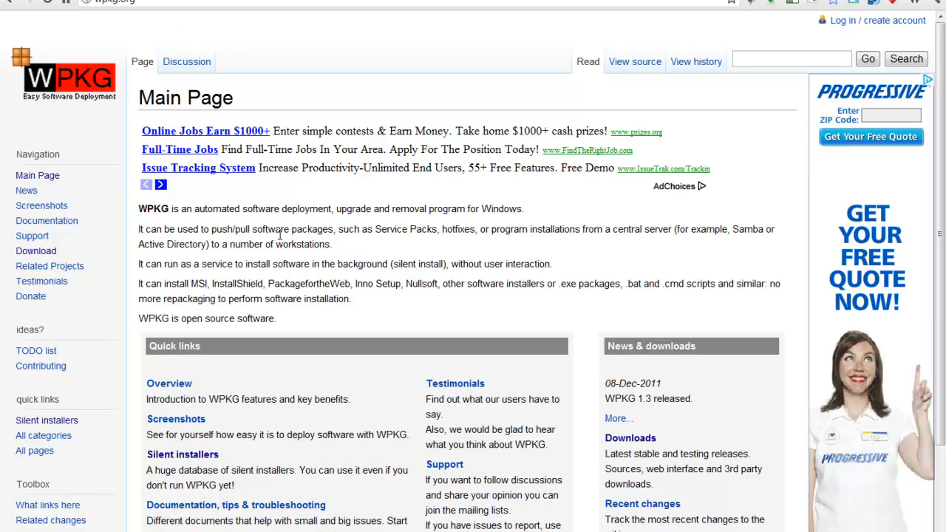
Open the WPKG Download page and view the wpkg folder inside the downloaded wpkg-1.3.0-bin zip archive
{"action": "left_click", "coordinate": [36, 251]}
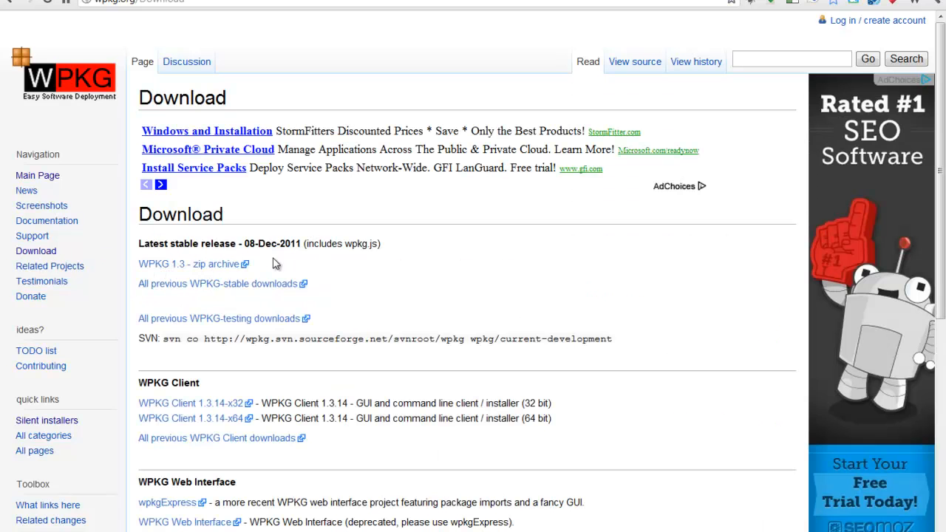
{"action": "left_click_drag", "start_coordinate": [241, 244], "coordinate": [309, 244]}
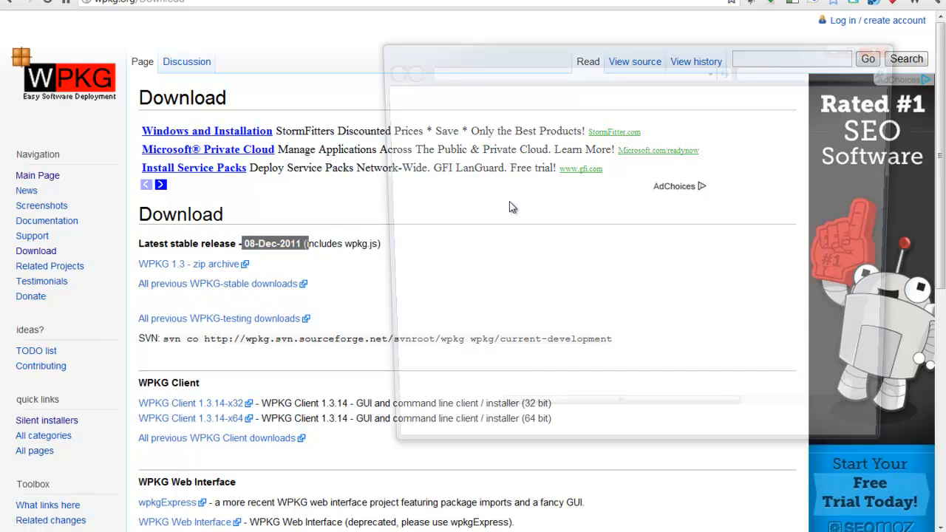
{"action": "left_click_drag", "start_coordinate": [625, 56], "coordinate": [945, 111]}
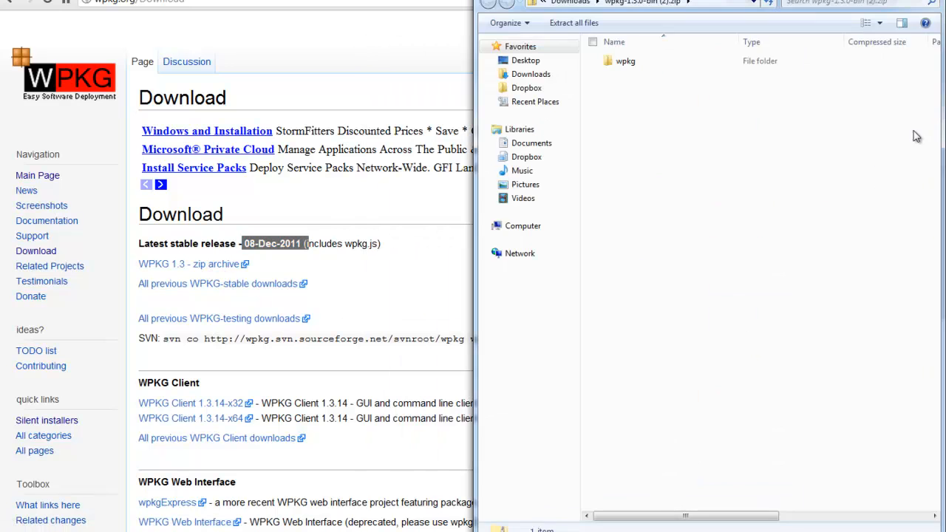
{"action": "double_click", "coordinate": [654, 64]}
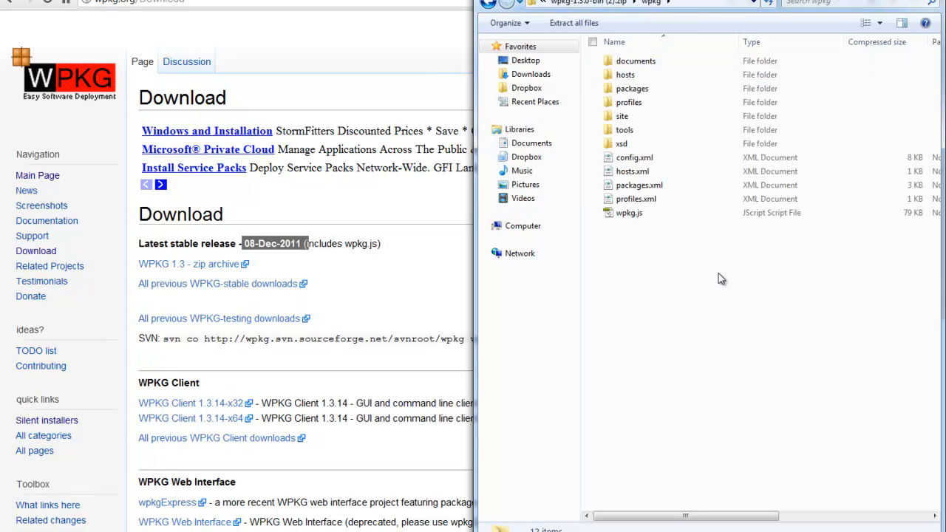
Point out the hosts.xml, packages.xml and profiles.xml files in the archive's wpkg folder and close the archive window
{"action": "left_click_drag", "start_coordinate": [720, 279], "coordinate": [612, 152]}
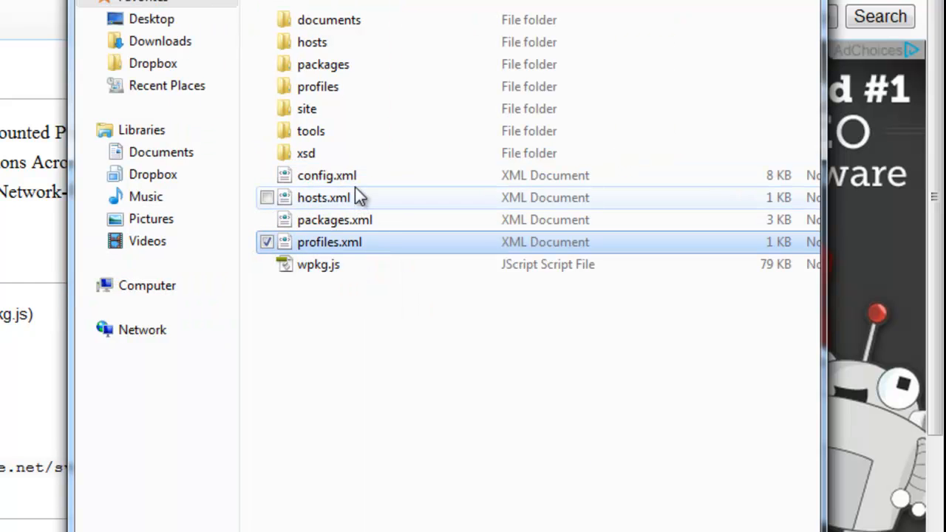
{"action": "left_click", "coordinate": [362, 195]}
{"action": "left_click", "coordinate": [407, 223]}
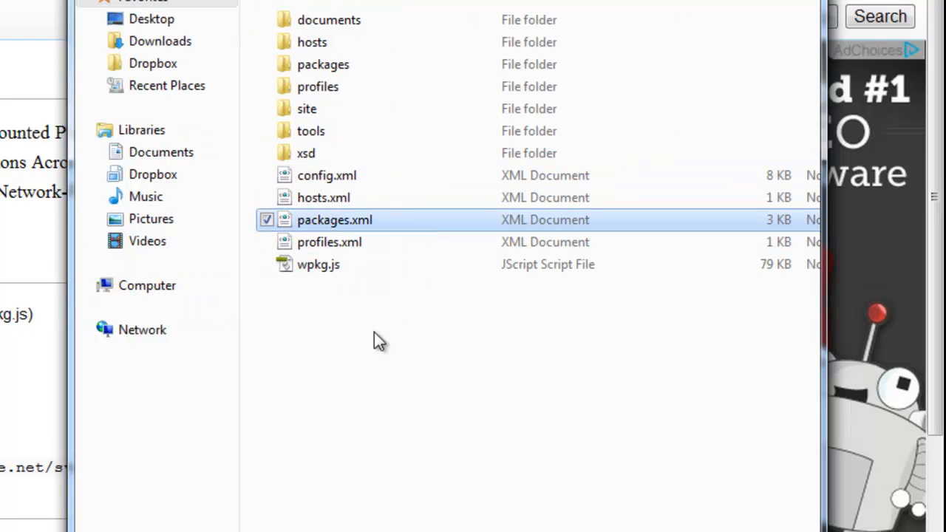
{"action": "left_click", "coordinate": [390, 245]}
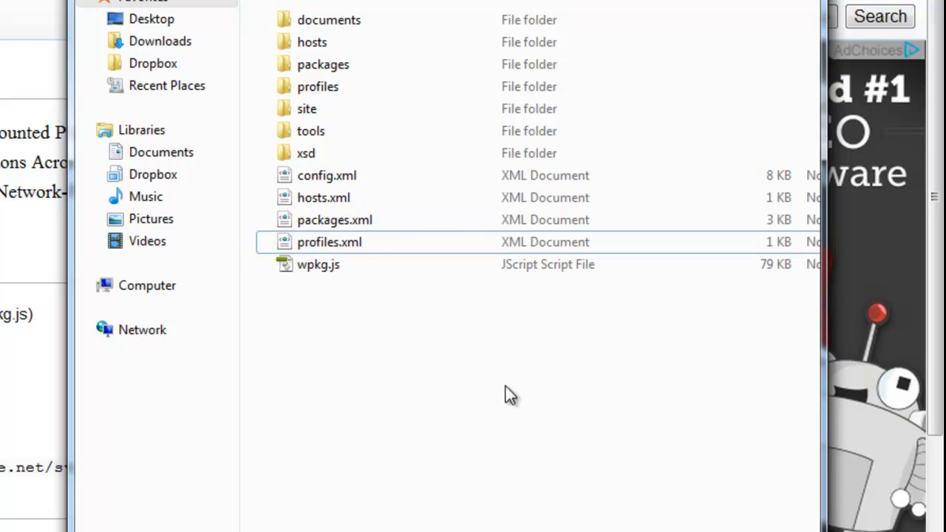
{"action": "key", "text": "alt+F4"}
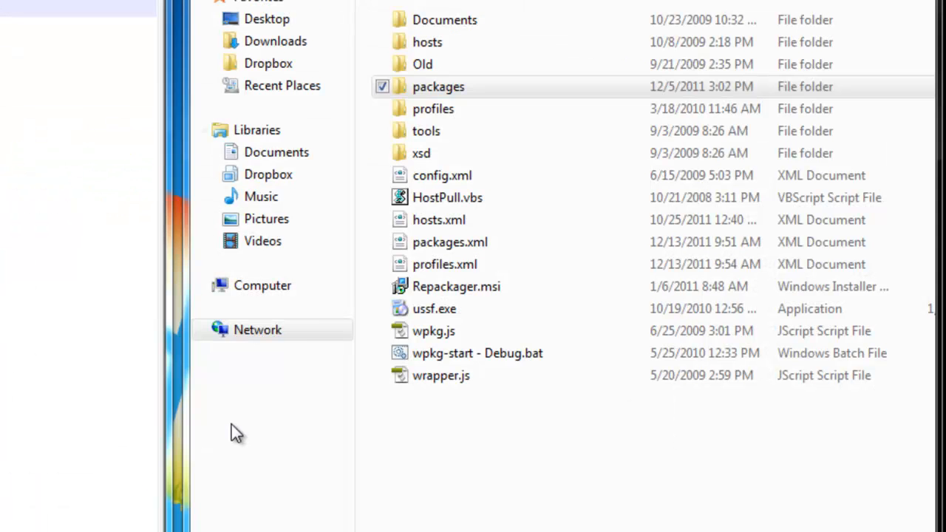
Open config.xml from the NETLOGON WPKG folder in Notepad++
{"action": "left_click", "coordinate": [458, 508]}
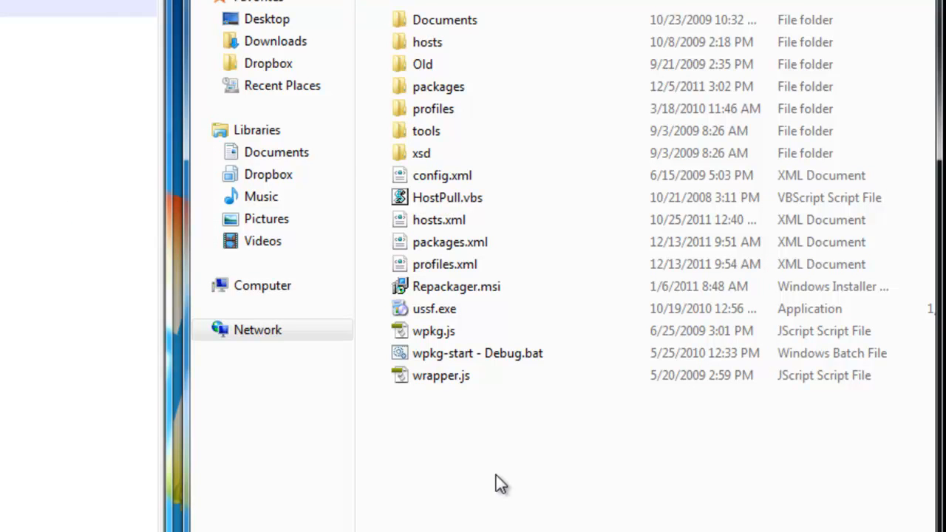
{"action": "right_click", "coordinate": [448, 180]}
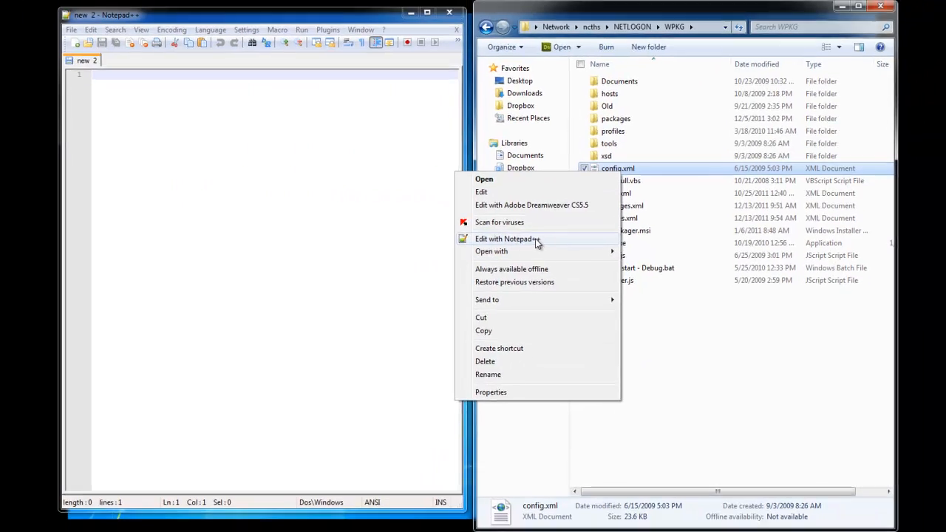
{"action": "left_click", "coordinate": [370, 270]}
{"action": "left_click", "coordinate": [278, 185]}
Skim the first parameters of config.xml and collapse comment blocks near the start of its config section
{"action": "scroll", "coordinate": [251, 204], "scroll_direction": "down", "scroll_amount": 19}
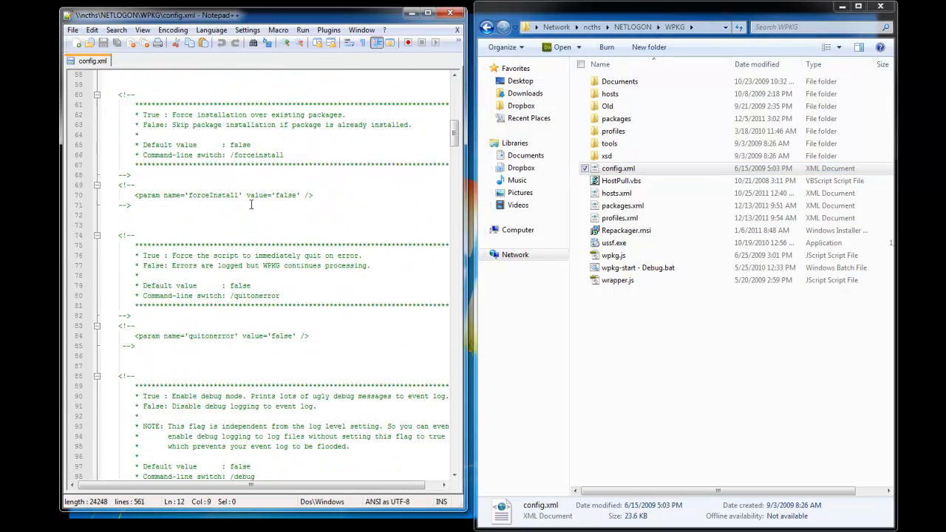
{"action": "scroll", "coordinate": [252, 204], "scroll_direction": "down", "scroll_amount": 4}
{"action": "scroll", "coordinate": [251, 205], "scroll_direction": "up", "scroll_amount": 17}
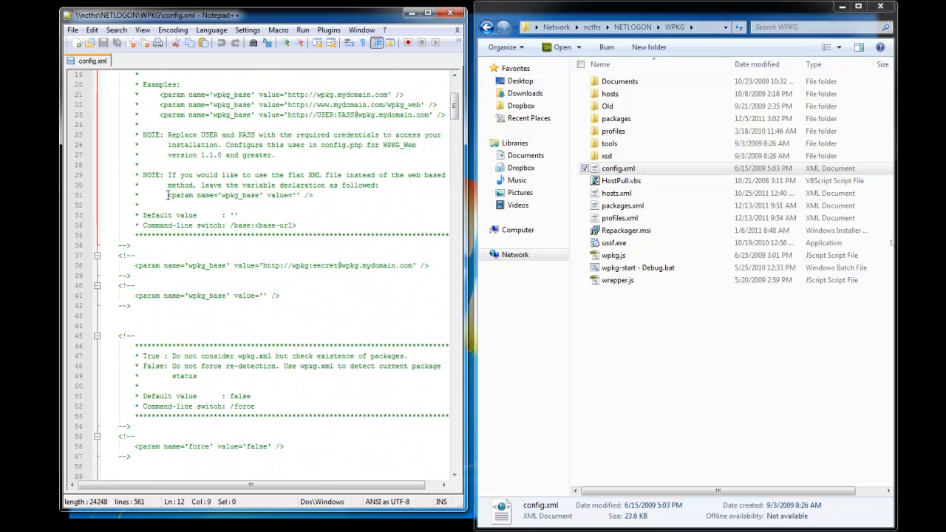
{"action": "scroll", "coordinate": [148, 207], "scroll_direction": "up", "scroll_amount": 6}
{"action": "left_click", "coordinate": [97, 176]}
{"action": "left_click", "coordinate": [97, 175]}
{"action": "left_click", "coordinate": [97, 184]}
{"action": "left_click", "coordinate": [96, 226]}
{"action": "left_click", "coordinate": [97, 256]}
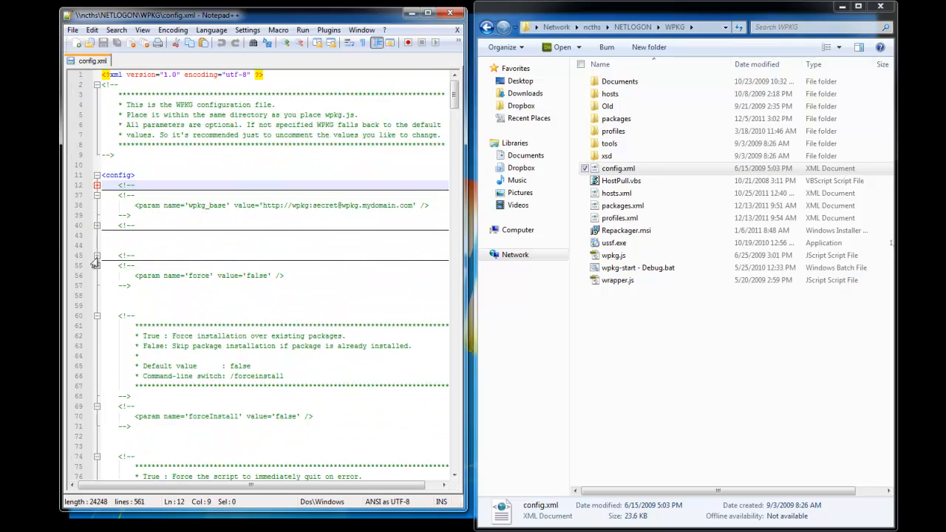
Examine the remaining parameter descriptions in config.xml down to the language definitions, and go back up through the logging and removal settings
{"action": "scroll", "coordinate": [305, 212], "scroll_direction": "down", "scroll_amount": 20}
{"action": "scroll", "coordinate": [305, 212], "scroll_direction": "down", "scroll_amount": 18}
{"action": "left_click_drag", "start_coordinate": [279, 252], "coordinate": [257, 185]}
{"action": "scroll", "coordinate": [263, 332], "scroll_direction": "down", "scroll_amount": 9}
{"action": "scroll", "coordinate": [263, 333], "scroll_direction": "down", "scroll_amount": 20}
{"action": "scroll", "coordinate": [301, 306], "scroll_direction": "down", "scroll_amount": 20}
{"action": "left_click_drag", "start_coordinate": [283, 224], "coordinate": [189, 135]}
{"action": "scroll", "coordinate": [257, 204], "scroll_direction": "down", "scroll_amount": 4}
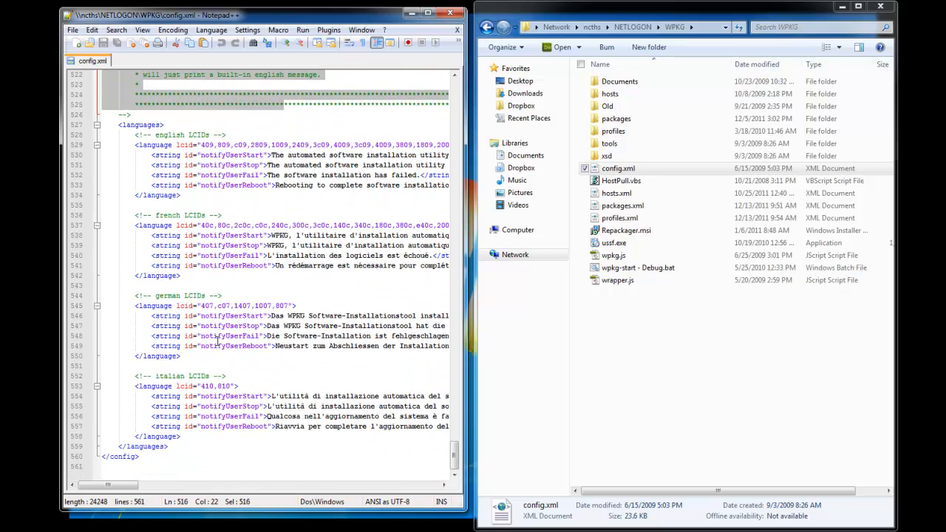
{"action": "scroll", "coordinate": [261, 421], "scroll_direction": "up", "scroll_amount": 20}
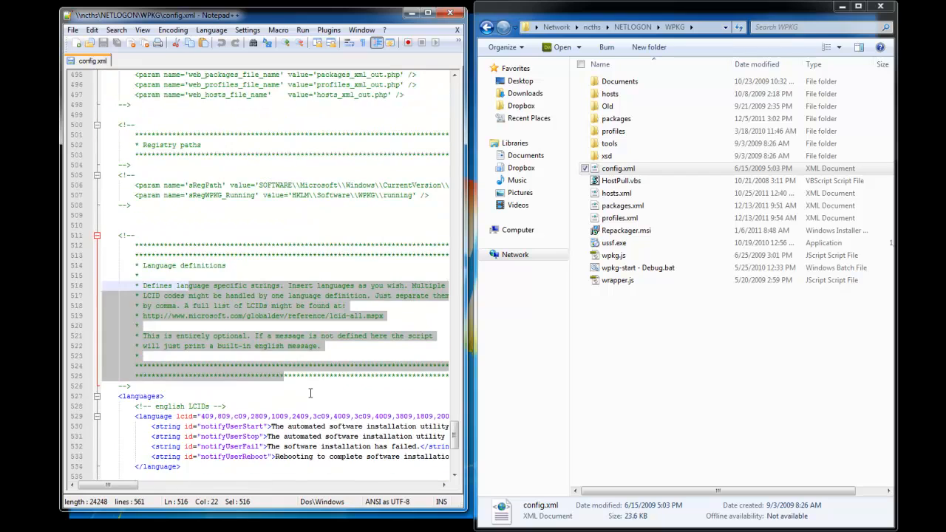
{"action": "scroll", "coordinate": [270, 352], "scroll_direction": "up", "scroll_amount": 17}
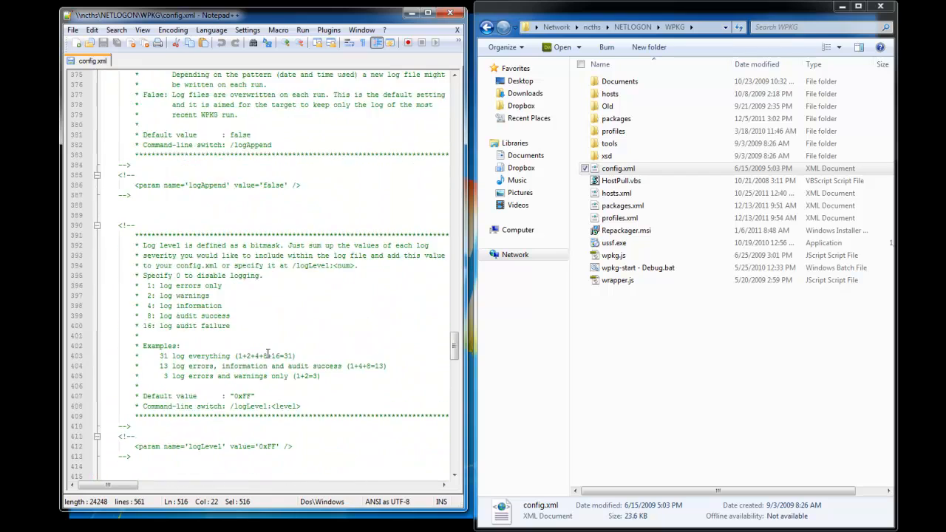
{"action": "scroll", "coordinate": [267, 354], "scroll_direction": "up", "scroll_amount": 20}
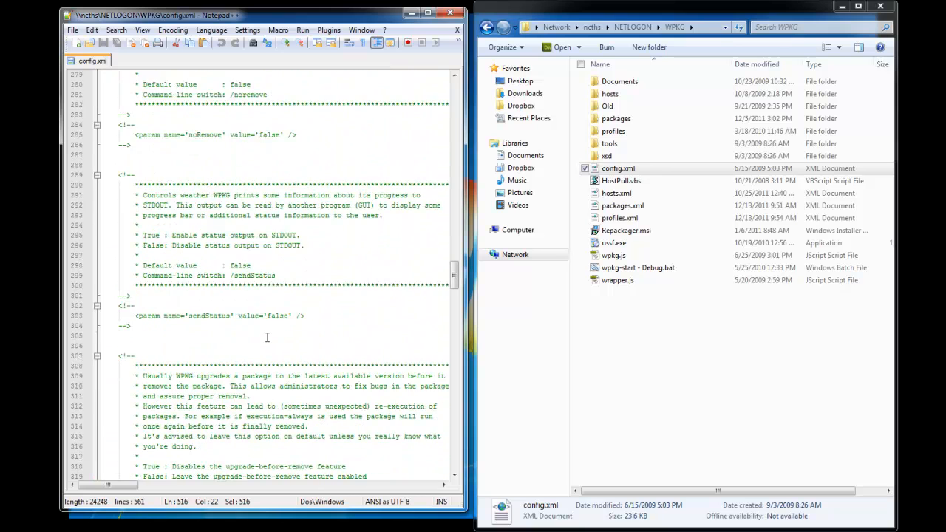
Open hosts.xml from the WPKG folder in Notepad++
{"action": "left_click", "coordinate": [599, 417]}
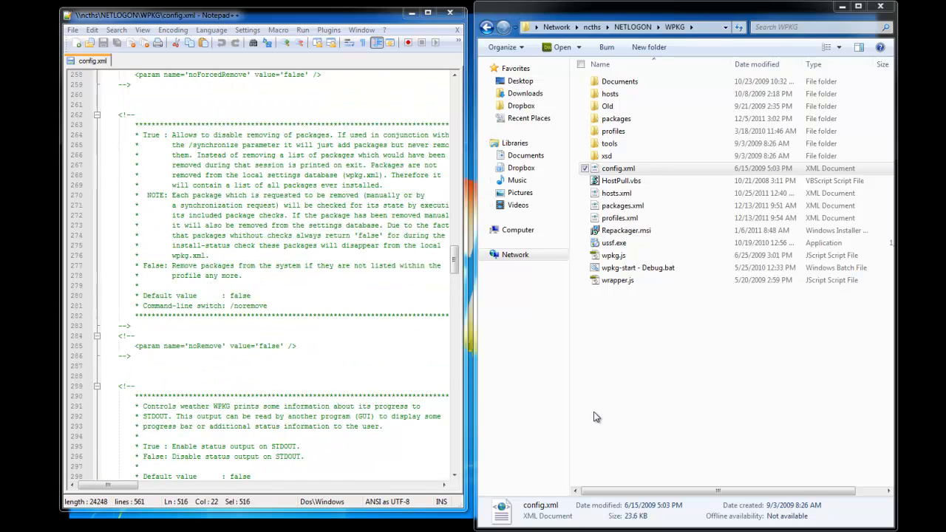
{"action": "right_click", "coordinate": [621, 194]}
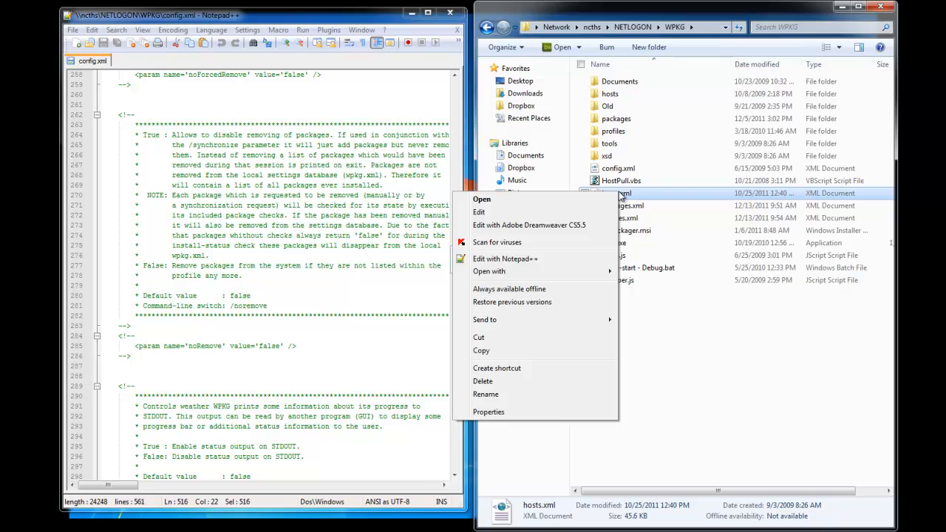
{"action": "left_click", "coordinate": [505, 259]}
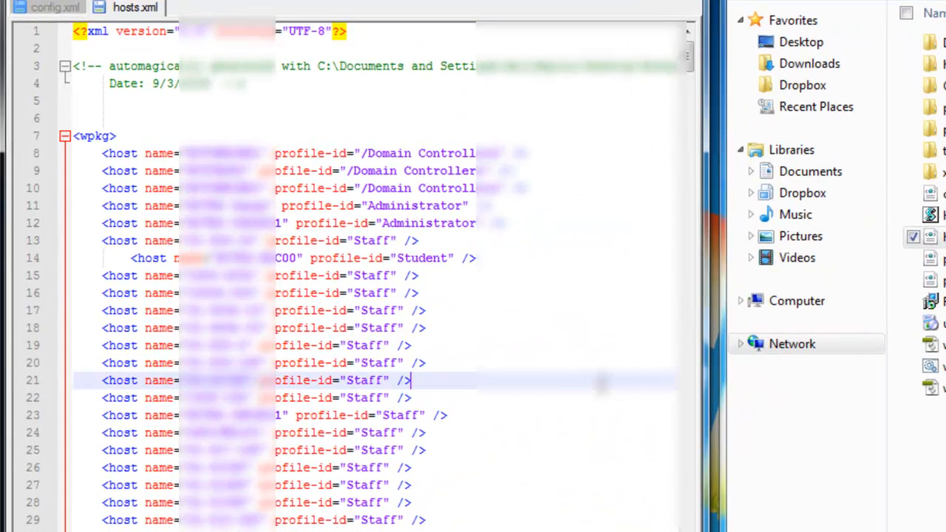
Find the multi-line FacultyLaptop host entry in hosts.xml and examine its host name, Read180 package and eInstruction dependency
{"action": "scroll", "coordinate": [553, 397], "scroll_direction": "down", "scroll_amount": 17}
{"action": "scroll", "coordinate": [559, 353], "scroll_direction": "down", "scroll_amount": 20}
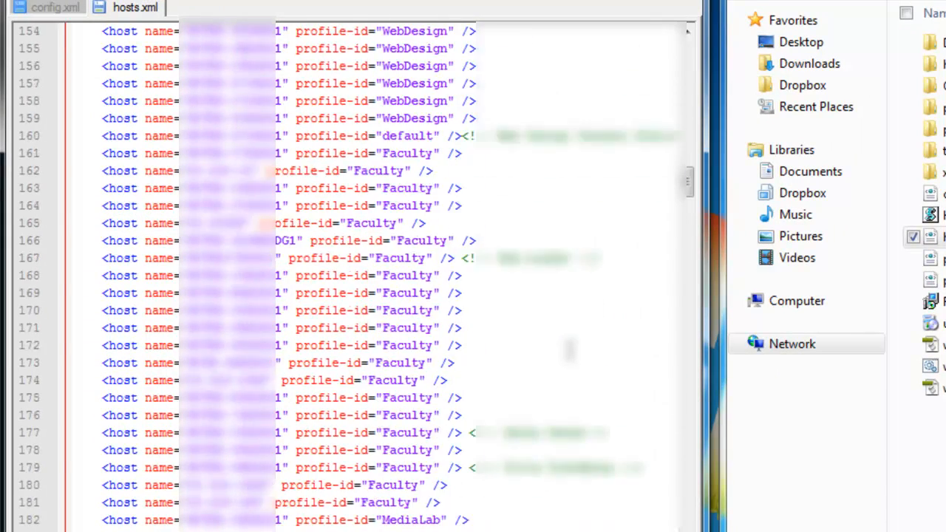
{"action": "scroll", "coordinate": [569, 347], "scroll_direction": "down", "scroll_amount": 6}
{"action": "left_click_drag", "start_coordinate": [687, 199], "coordinate": [696, 272]}
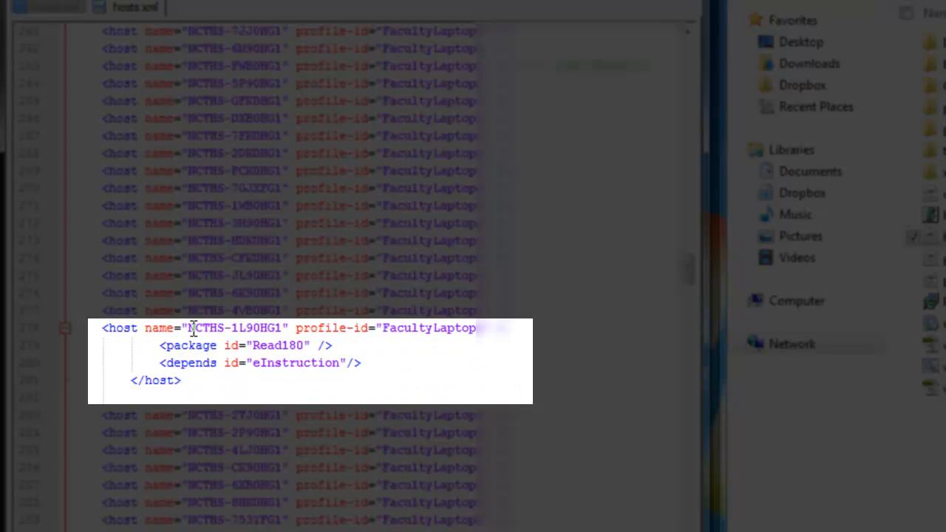
{"action": "left_click", "coordinate": [200, 328]}
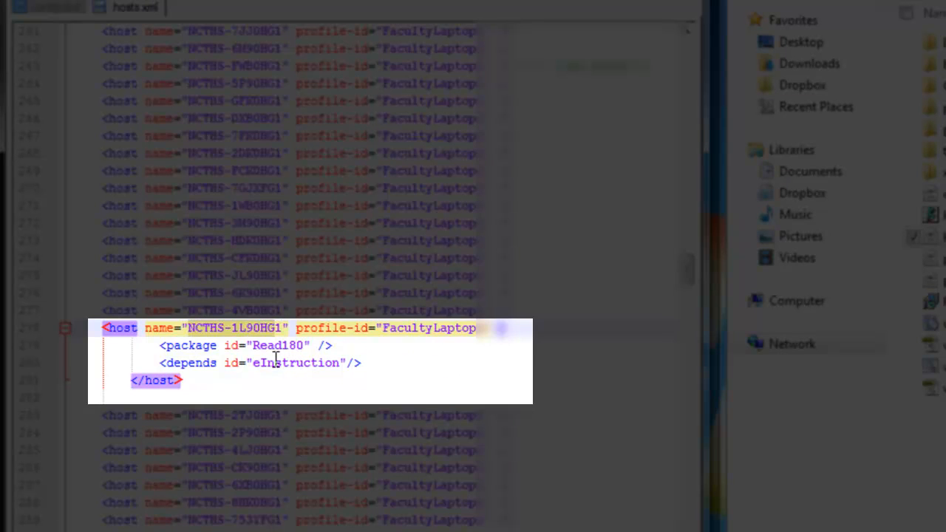
{"action": "double_click", "coordinate": [192, 345]}
{"action": "double_click", "coordinate": [283, 363]}
{"action": "double_click", "coordinate": [281, 345]}
Highlight the package and depends lines nested inside the multi-line host entry, including its closing host tag
{"action": "left_click", "coordinate": [398, 351]}
{"action": "left_click_drag", "start_coordinate": [417, 362], "coordinate": [120, 353]}
{"action": "left_click", "coordinate": [267, 364]}
{"action": "left_click_drag", "start_coordinate": [182, 382], "coordinate": [73, 352]}
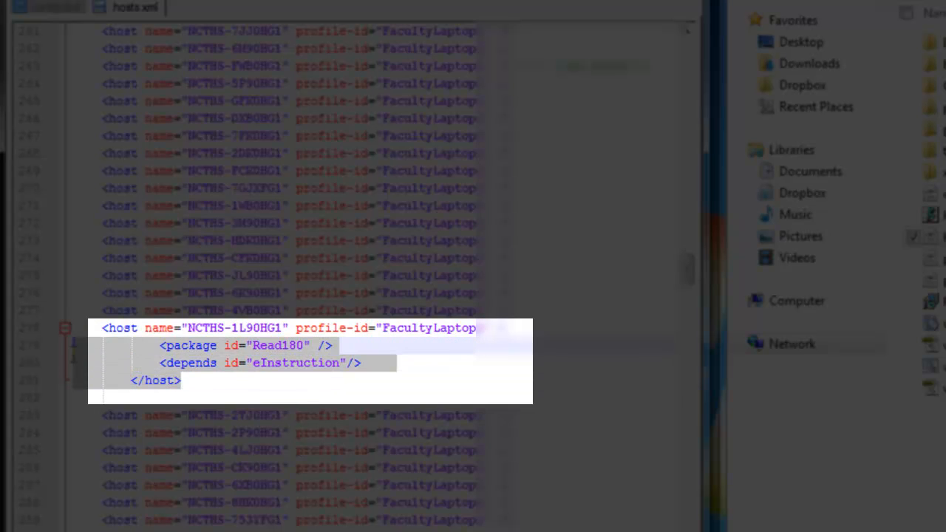
{"action": "left_click", "coordinate": [246, 385]}
{"action": "left_click_drag", "start_coordinate": [405, 360], "coordinate": [73, 348]}
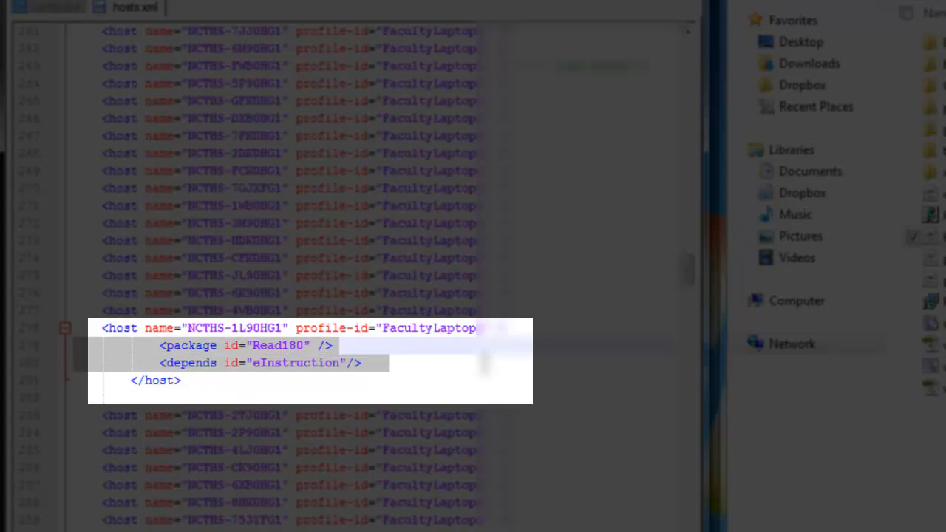
Compare a single-line host entry and a trailing user comment in hosts.xml with the nested package lines of the multi-line entry
{"action": "left_click", "coordinate": [107, 188]}
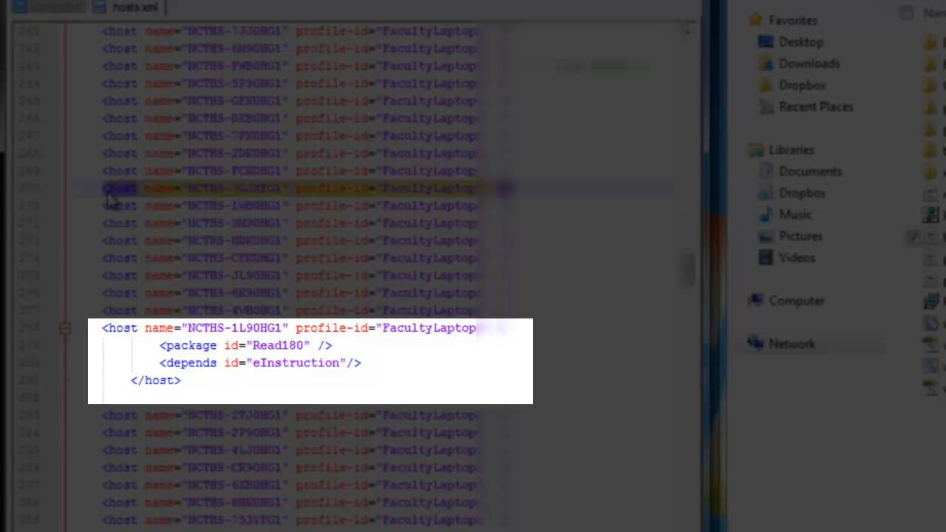
{"action": "double_click", "coordinate": [108, 191]}
{"action": "left_click", "coordinate": [500, 191]}
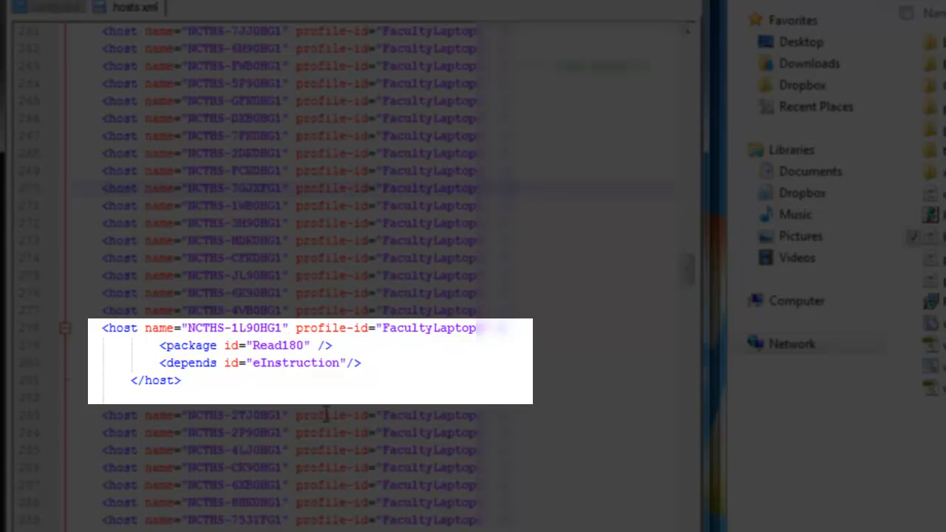
{"action": "left_click", "coordinate": [525, 65]}
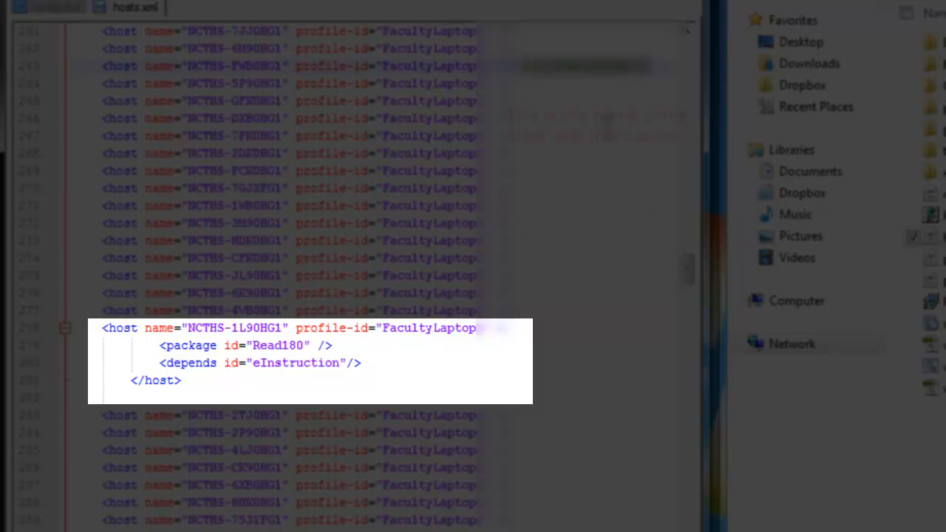
{"action": "left_click", "coordinate": [566, 172]}
{"action": "left_click_drag", "start_coordinate": [218, 380], "coordinate": [91, 344]}
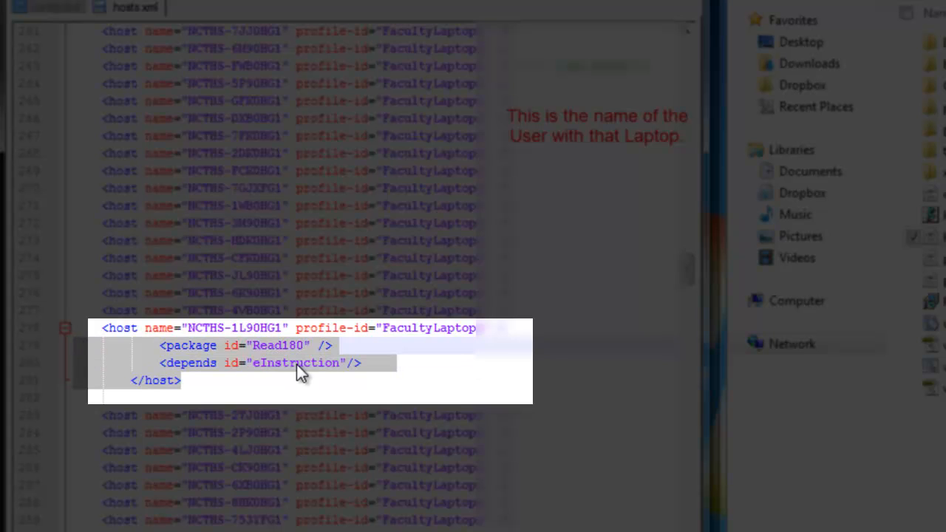
{"action": "left_click_drag", "start_coordinate": [291, 378], "coordinate": [116, 342]}
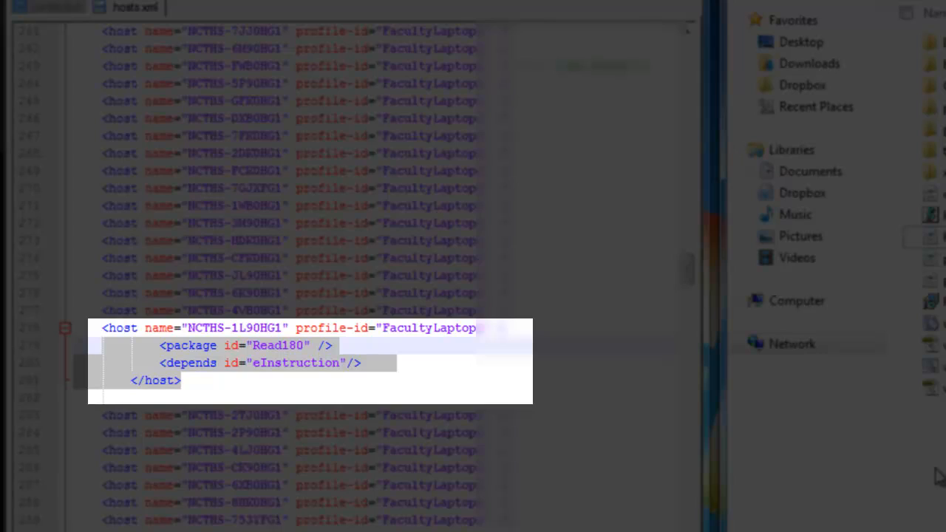
Open packages.xml and profiles.xml from the WPKG folder in Notepad++, and widen the editor window
{"action": "right_click", "coordinate": [914, 260]}
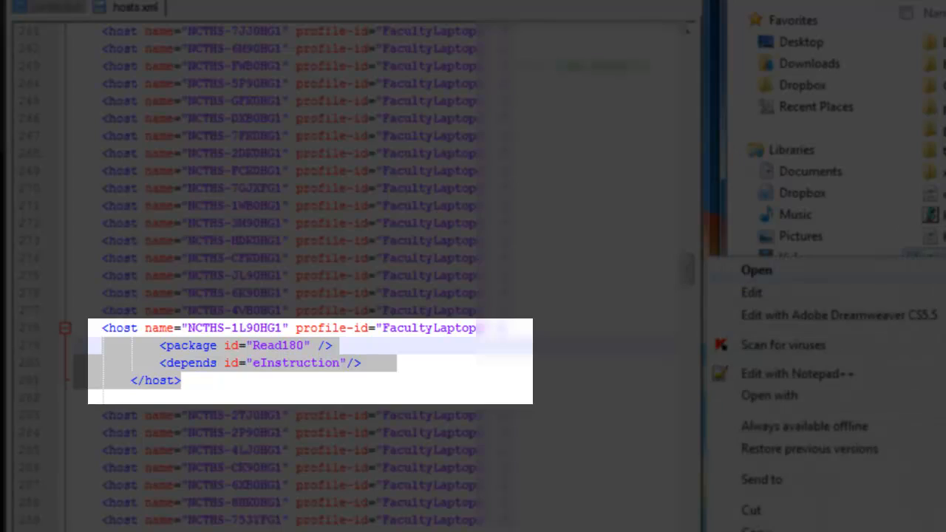
{"action": "left_click", "coordinate": [847, 383]}
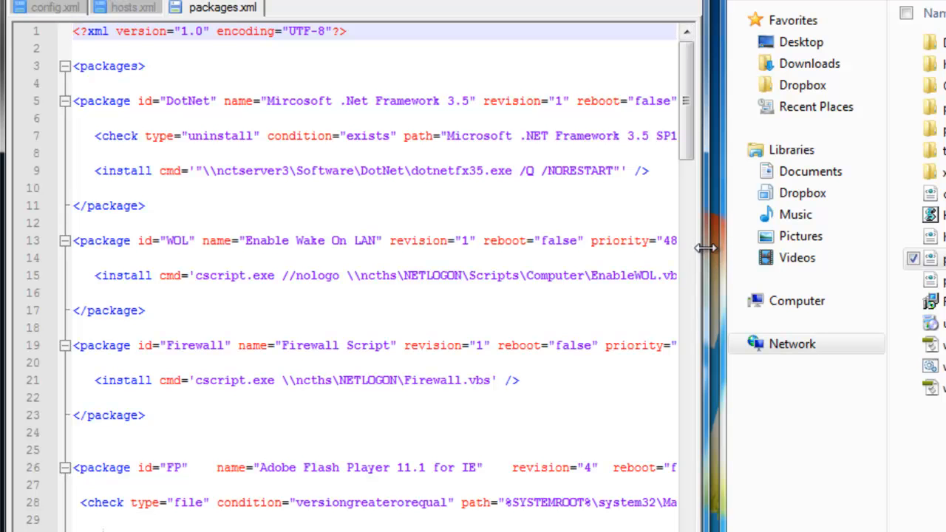
{"action": "right_click", "coordinate": [931, 280]}
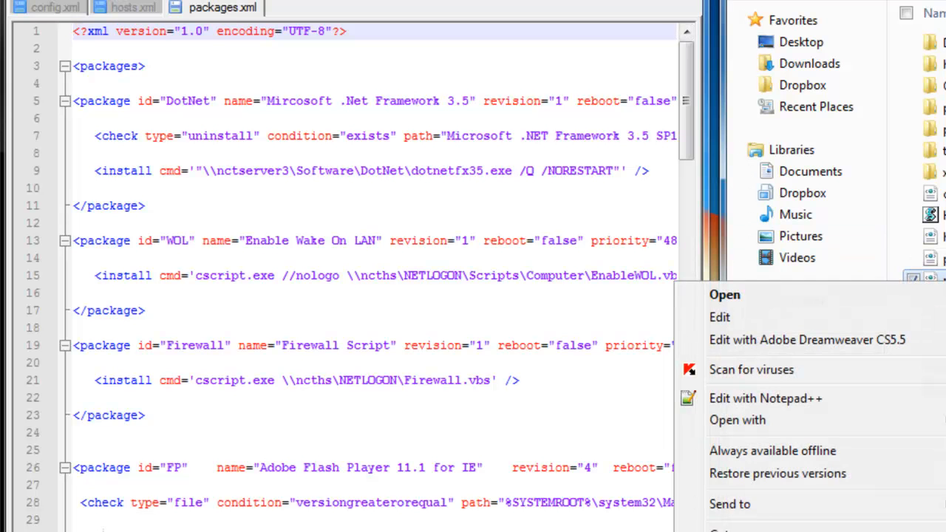
{"action": "left_click", "coordinate": [816, 391]}
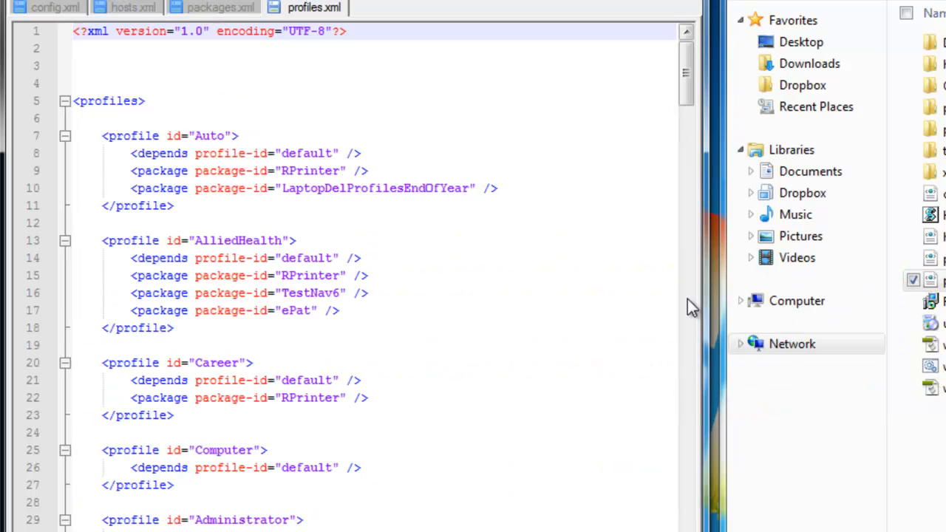
{"action": "left_click_drag", "start_coordinate": [704, 278], "coordinate": [945, 278]}
{"action": "left_click", "coordinate": [850, 345]}
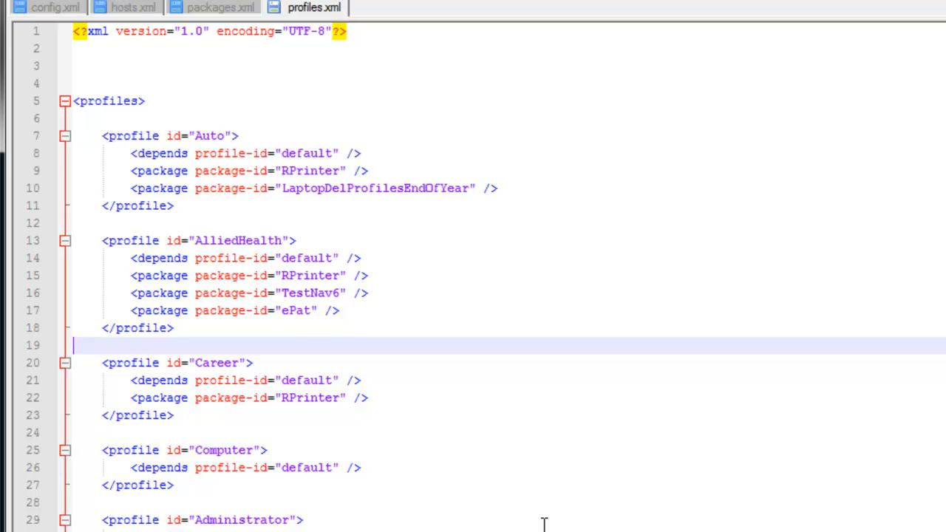
Examine the Administrator profile in profiles.xml, highlighting its id, its package lines and its dependency on the default profile
{"action": "scroll", "coordinate": [530, 515], "scroll_direction": "down", "scroll_amount": 4}
{"action": "left_click", "coordinate": [268, 299]}
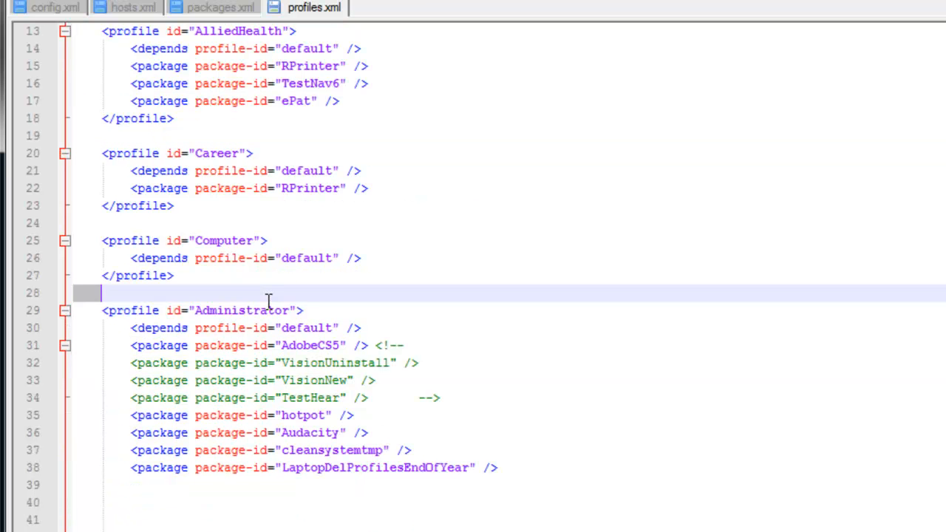
{"action": "double_click", "coordinate": [269, 310]}
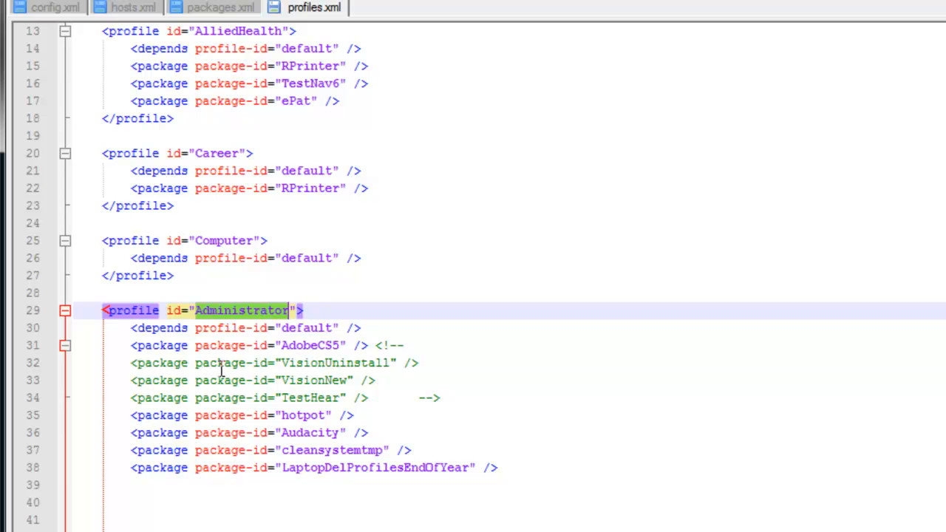
{"action": "double_click", "coordinate": [173, 328]}
{"action": "double_click", "coordinate": [170, 345]}
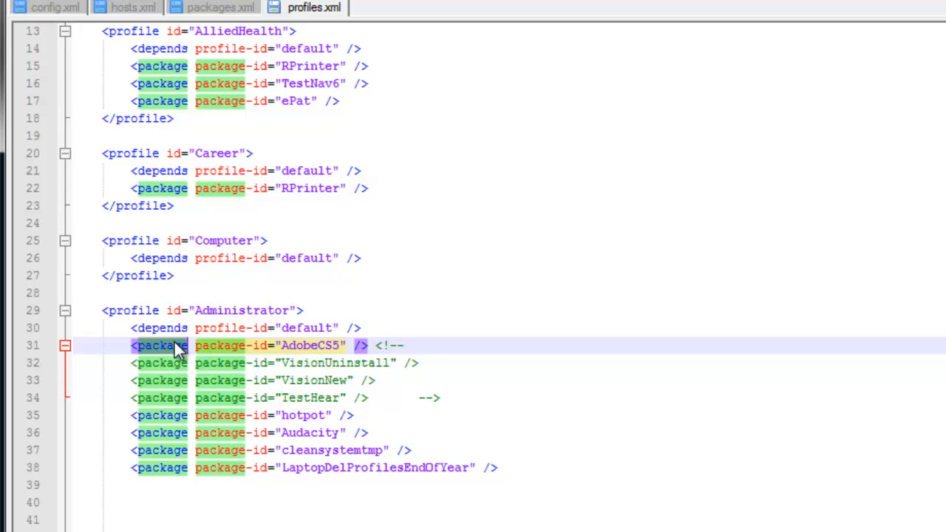
{"action": "double_click", "coordinate": [177, 329]}
{"action": "double_click", "coordinate": [299, 328]}
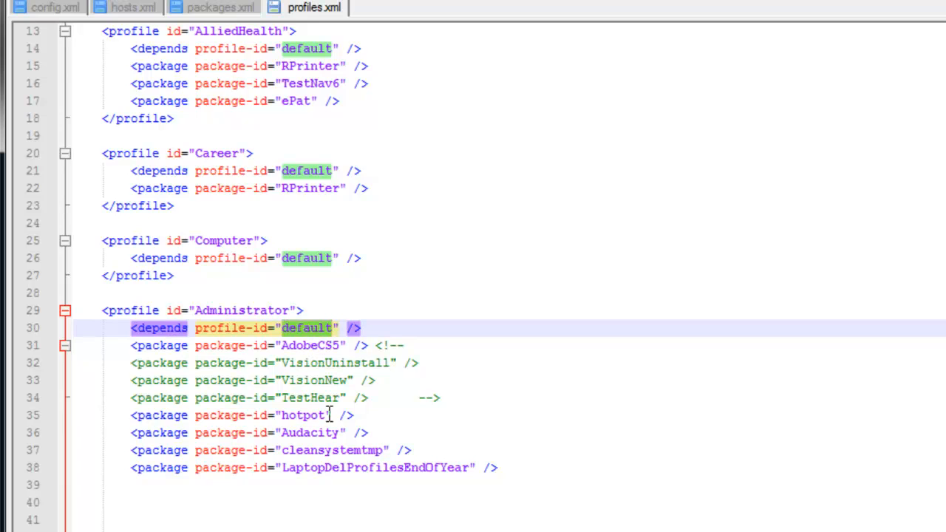
Find the default profile and highlight its package list and its uninstallPrograms dependency
{"action": "scroll", "coordinate": [354, 488], "scroll_direction": "down", "scroll_amount": 9}
{"action": "left_click_drag", "start_coordinate": [103, 292], "coordinate": [384, 529]}
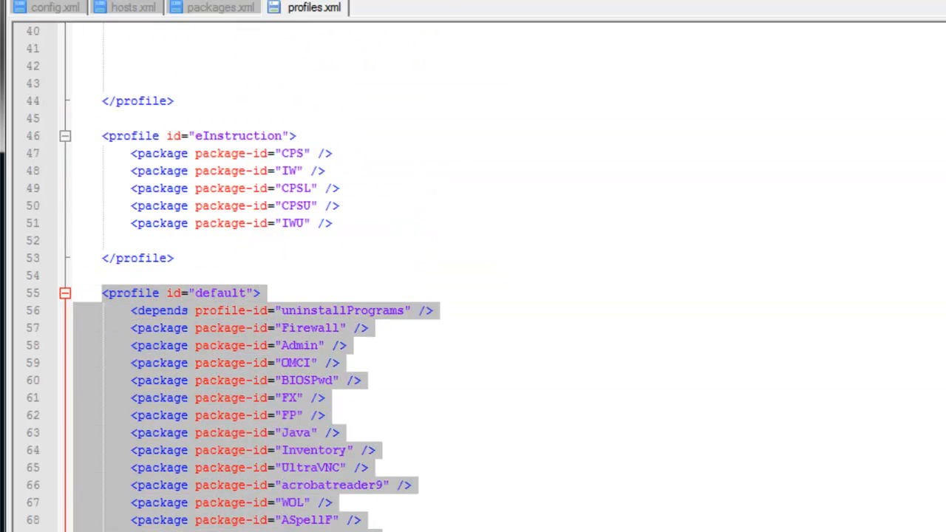
{"action": "left_click", "coordinate": [385, 530]}
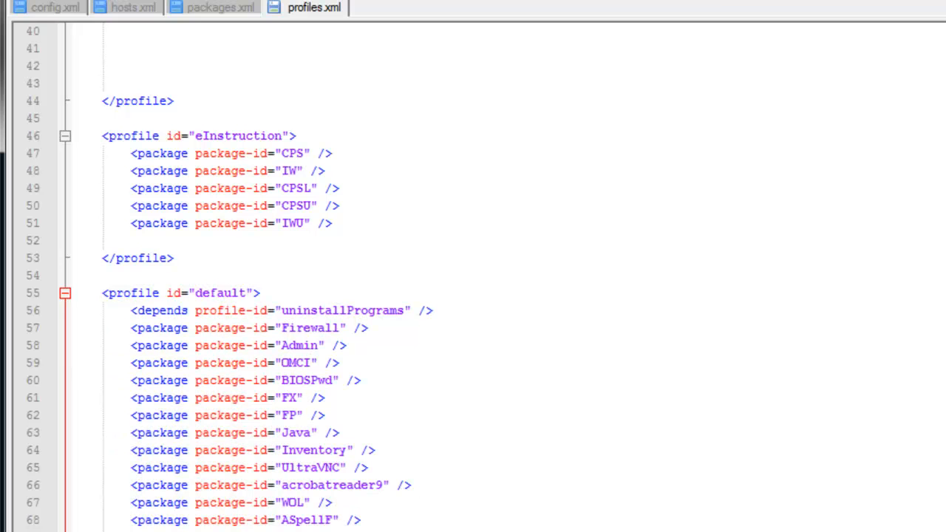
{"action": "left_click_drag", "start_coordinate": [385, 530], "coordinate": [57, 339]}
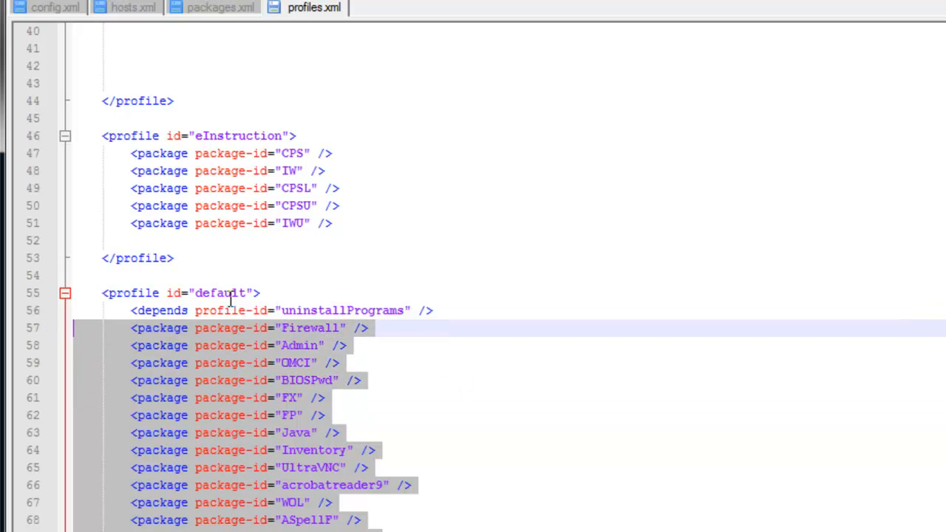
{"action": "left_click", "coordinate": [230, 296]}
{"action": "left_click", "coordinate": [303, 311]}
{"action": "double_click", "coordinate": [342, 311]}
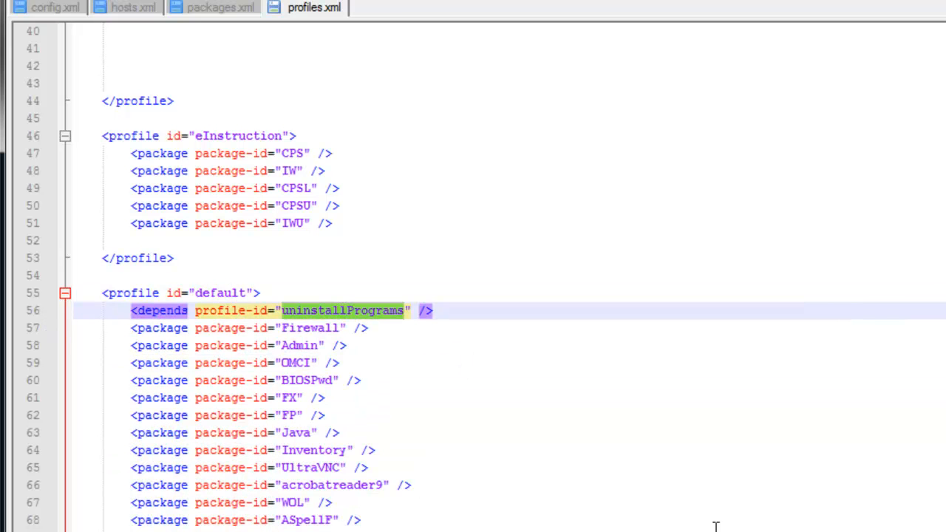
Find the uninstallPrograms profile definition and examine its cleansystemtmp and defrag packages
{"action": "key", "text": "ctrl+F3"}
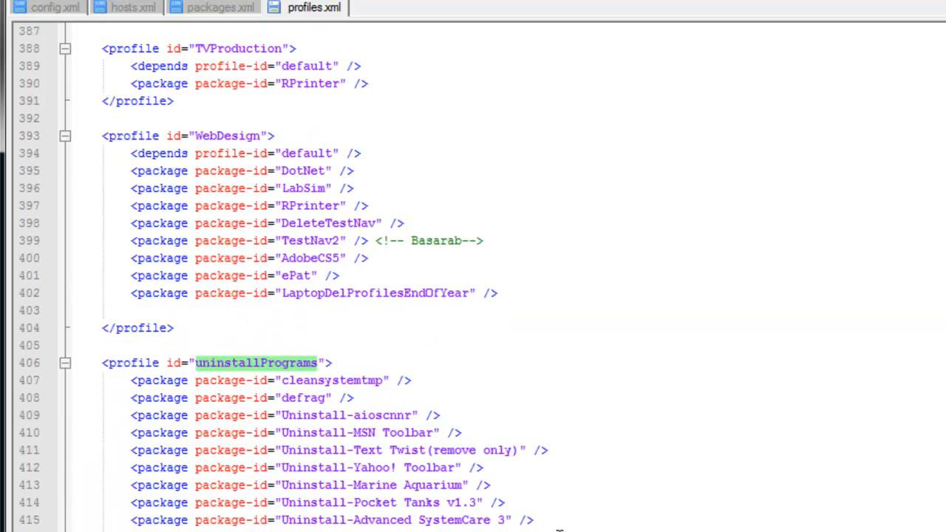
{"action": "left_click", "coordinate": [559, 531]}
{"action": "left_click_drag", "start_coordinate": [264, 527], "coordinate": [74, 398]}
{"action": "left_click", "coordinate": [615, 382]}
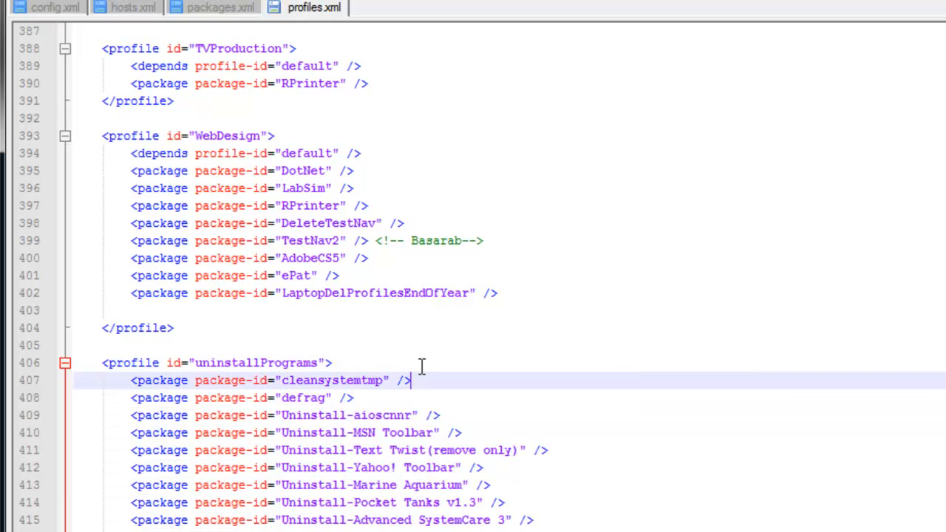
{"action": "double_click", "coordinate": [331, 380]}
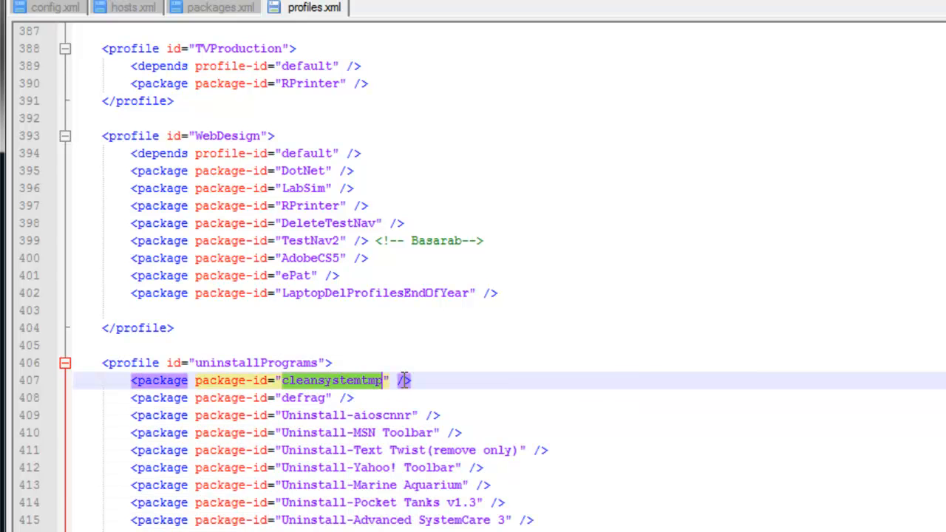
{"action": "double_click", "coordinate": [314, 398]}
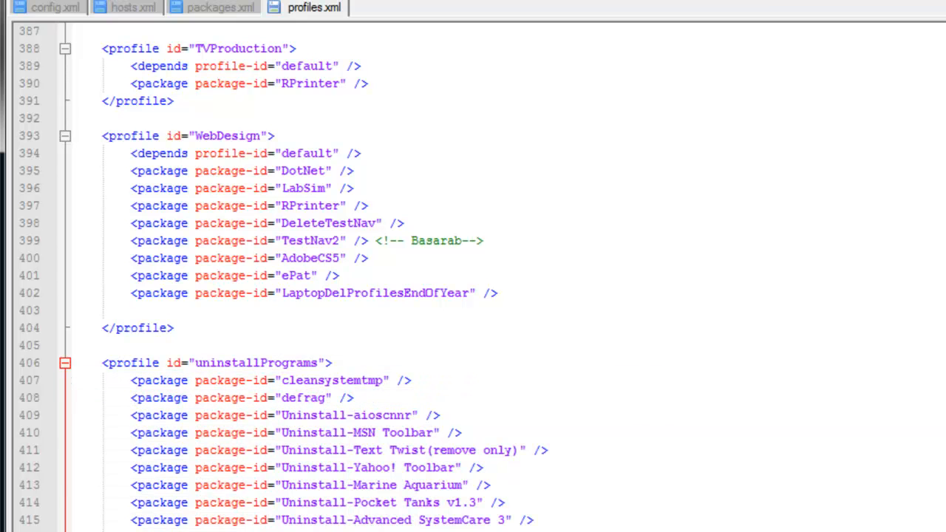
Collapse the profile blocks in profiles.xml from Auto through LaptopCart3 and look over the list of profile ids
{"action": "key", "text": "ctrl+Home"}
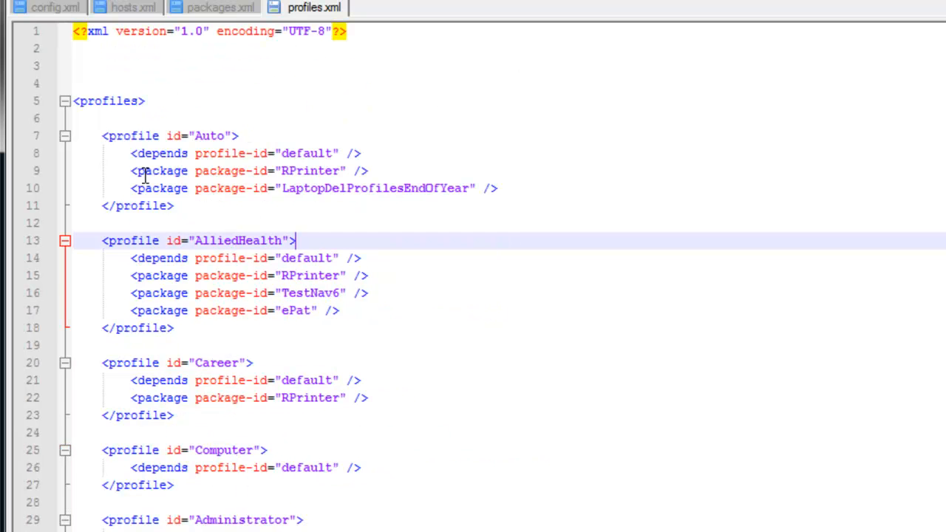
{"action": "left_click", "coordinate": [64, 136]}
{"action": "left_click", "coordinate": [64, 171]}
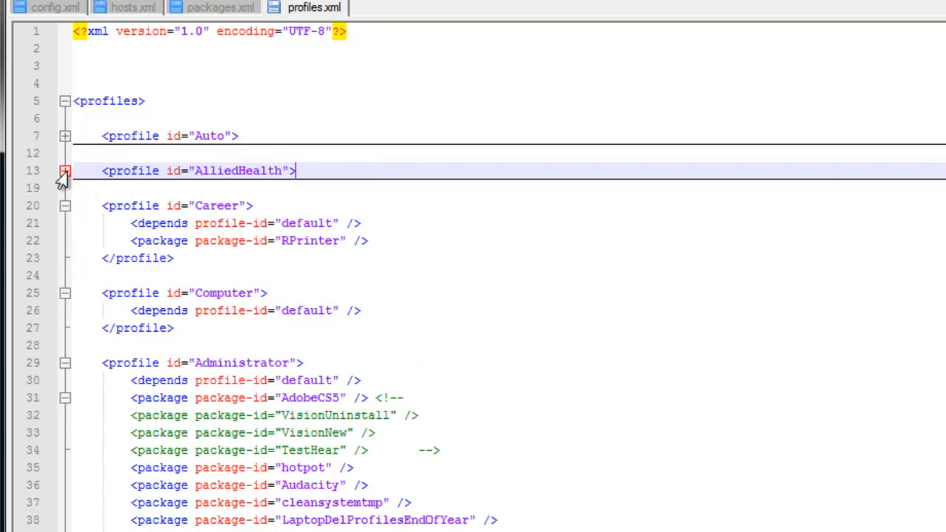
{"action": "left_click", "coordinate": [64, 207]}
{"action": "left_click", "coordinate": [64, 241]}
{"action": "left_click", "coordinate": [63, 276]}
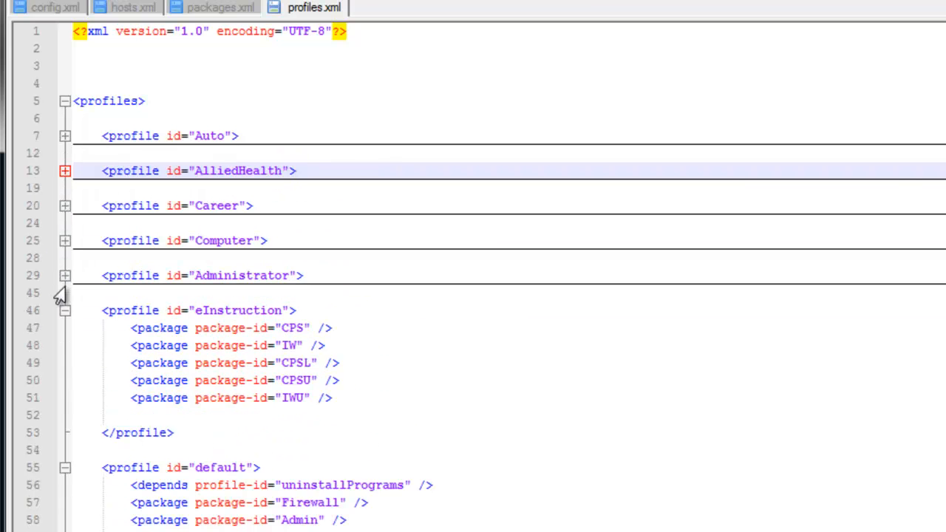
{"action": "left_click", "coordinate": [64, 311]}
{"action": "left_click", "coordinate": [63, 345]}
{"action": "left_click", "coordinate": [64, 380]}
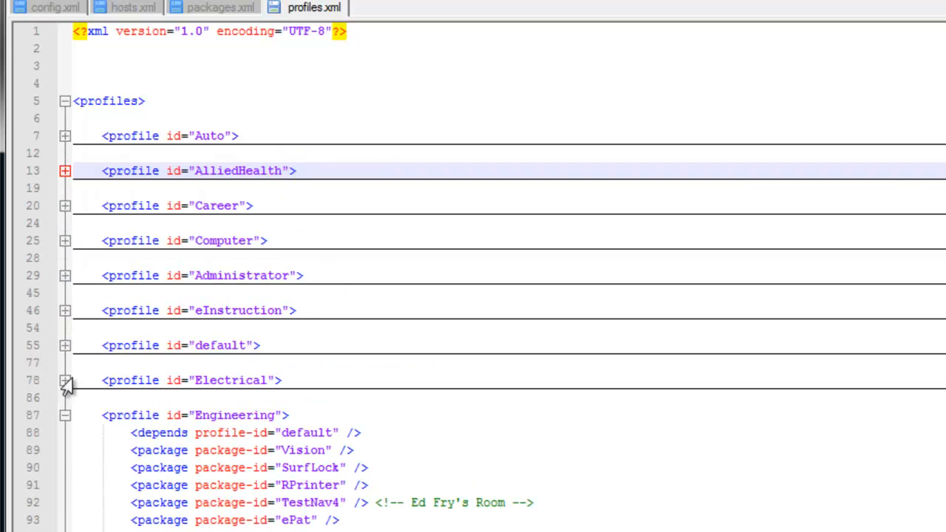
{"action": "left_click", "coordinate": [63, 415]}
{"action": "left_click", "coordinate": [63, 450]}
{"action": "left_click", "coordinate": [64, 485]}
{"action": "left_click", "coordinate": [65, 520]}
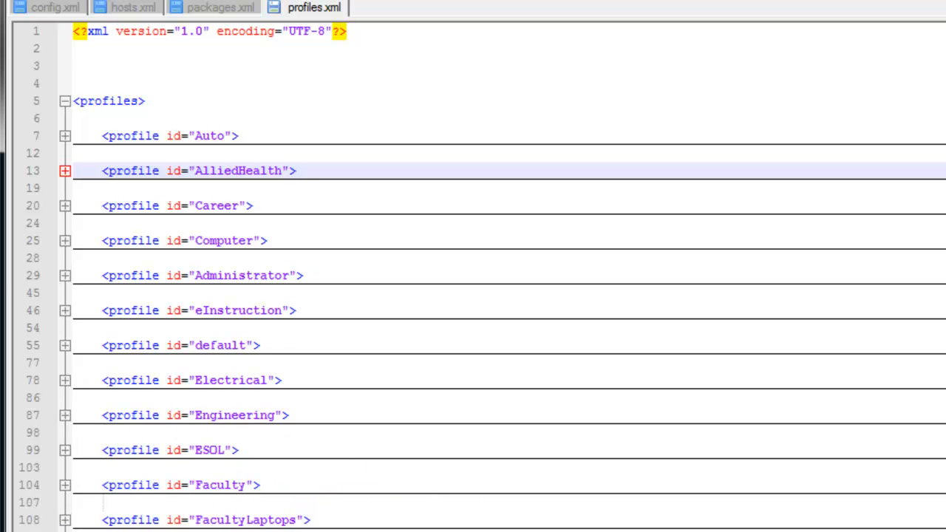
{"action": "scroll", "coordinate": [169, 513], "scroll_direction": "down", "scroll_amount": 5}
{"action": "left_click", "coordinate": [64, 380]}
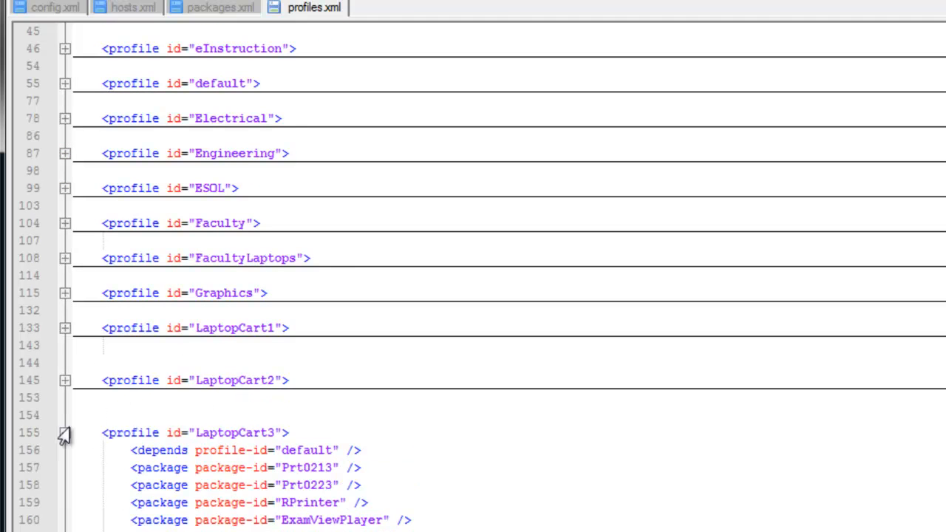
{"action": "left_click", "coordinate": [64, 436]}
{"action": "scroll", "coordinate": [247, 436], "scroll_direction": "up", "scroll_amount": 5}
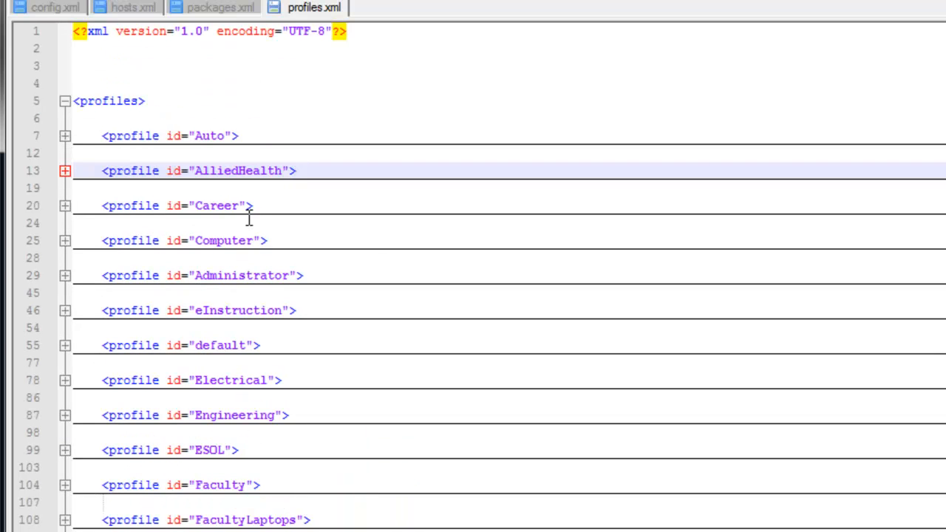
{"action": "scroll", "coordinate": [469, 363], "scroll_direction": "down", "scroll_amount": 7}
{"action": "scroll", "coordinate": [470, 367], "scroll_direction": "up", "scroll_amount": 7}
Switch to packages.xml and look over its package definitions down to the Adobe Flash Player entry
{"action": "key", "text": "alt+Tab"}
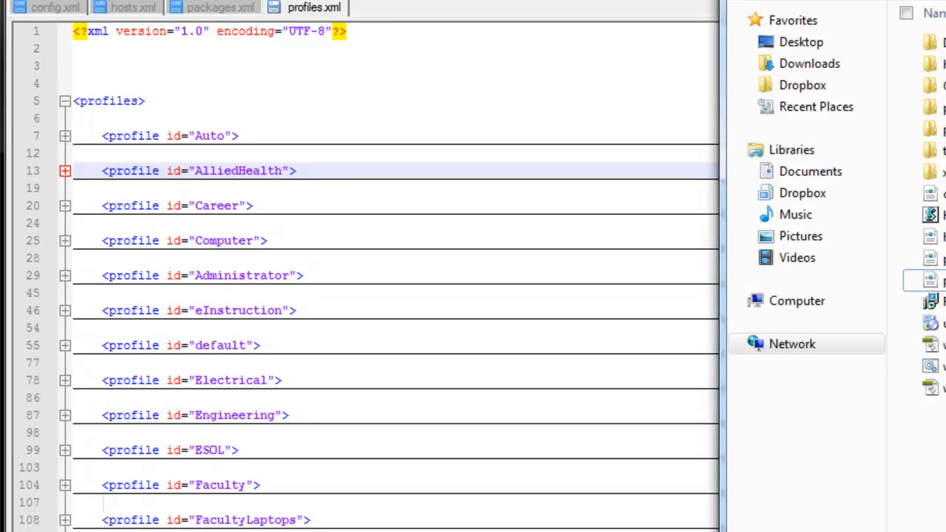
{"action": "right_click", "coordinate": [927, 258]}
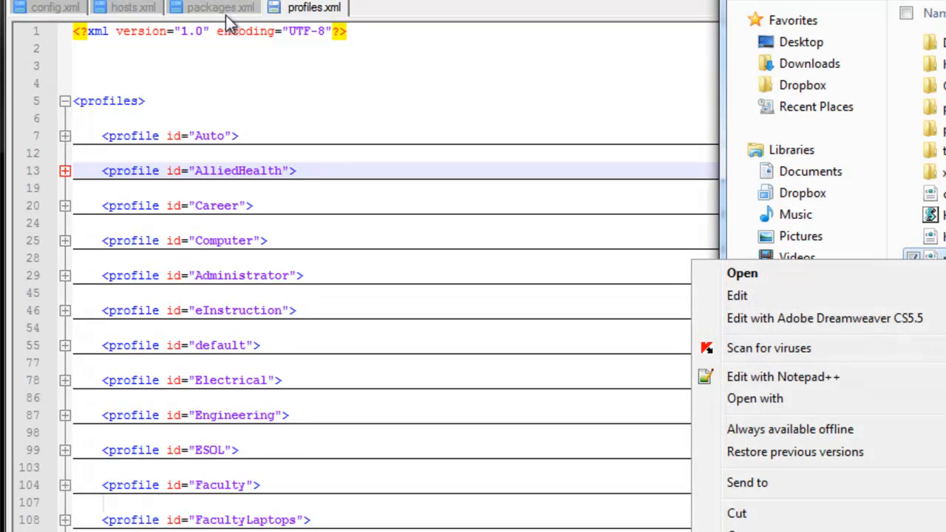
{"action": "left_click", "coordinate": [222, 9]}
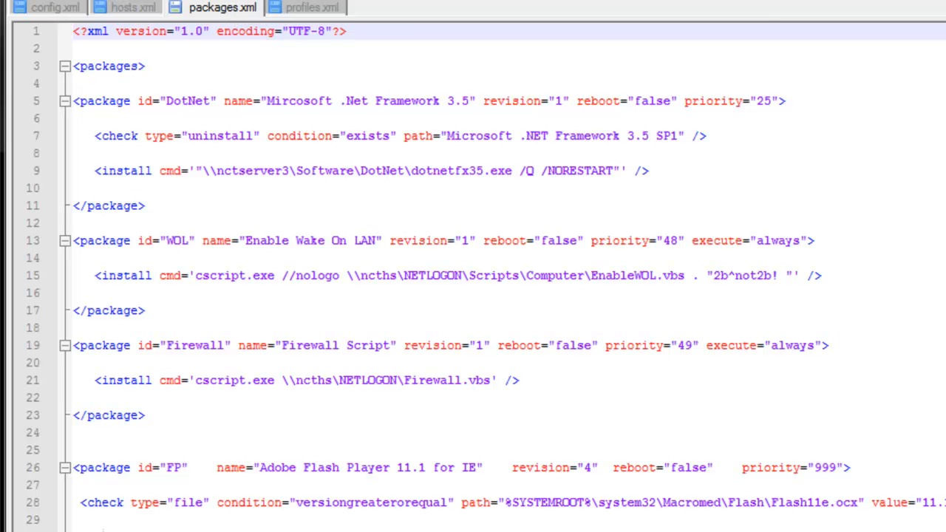
{"action": "left_click", "coordinate": [682, 293]}
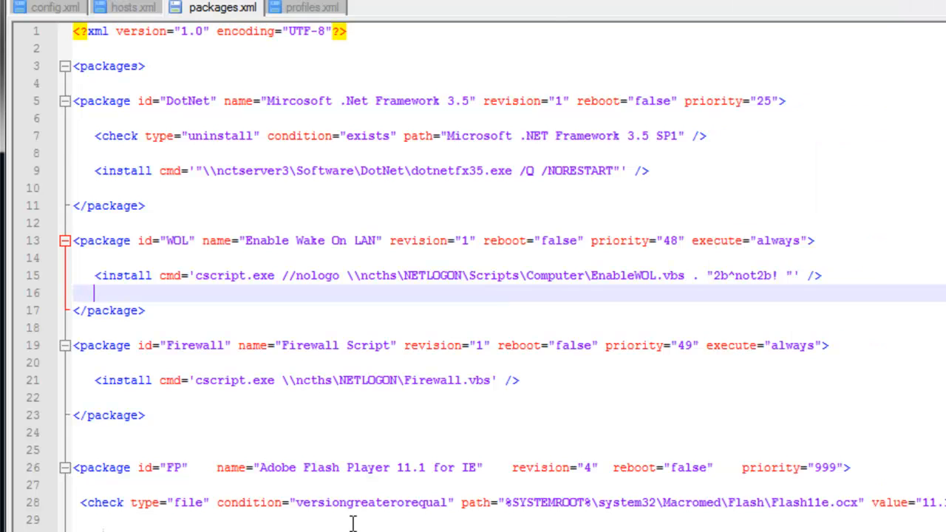
{"action": "scroll", "coordinate": [354, 517], "scroll_direction": "down", "scroll_amount": 5}
{"action": "scroll", "coordinate": [362, 510], "scroll_direction": "up", "scroll_amount": 3}
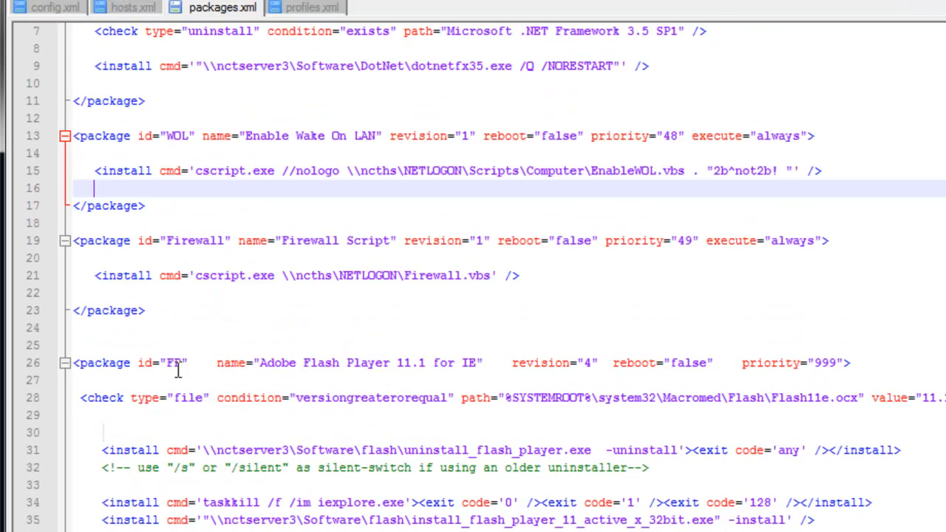
Collapse the FP, WOL and DotNet packages, and highlight the Firewall package block and its id
{"action": "left_click", "coordinate": [65, 363]}
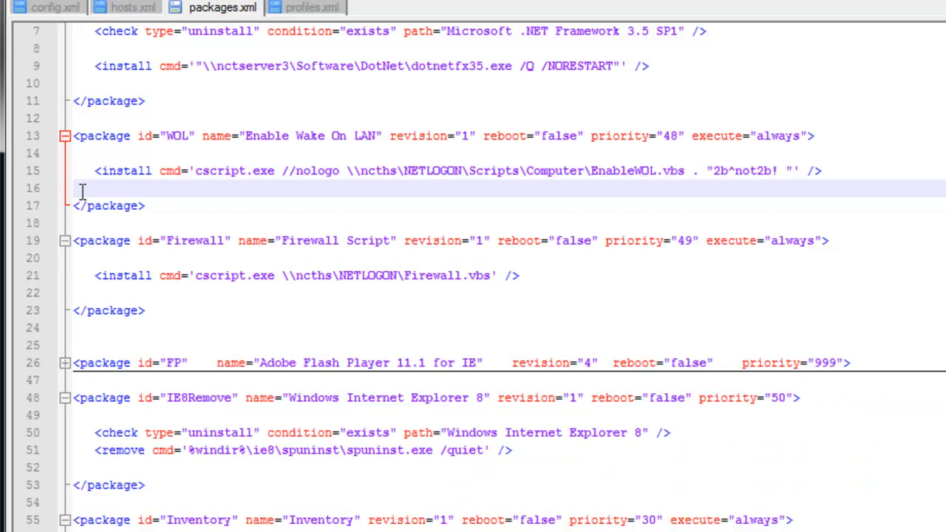
{"action": "left_click", "coordinate": [64, 135]}
{"action": "scroll", "coordinate": [80, 153], "scroll_direction": "up", "scroll_amount": 2}
{"action": "left_click", "coordinate": [64, 101]}
{"action": "left_click_drag", "start_coordinate": [174, 244], "coordinate": [57, 170]}
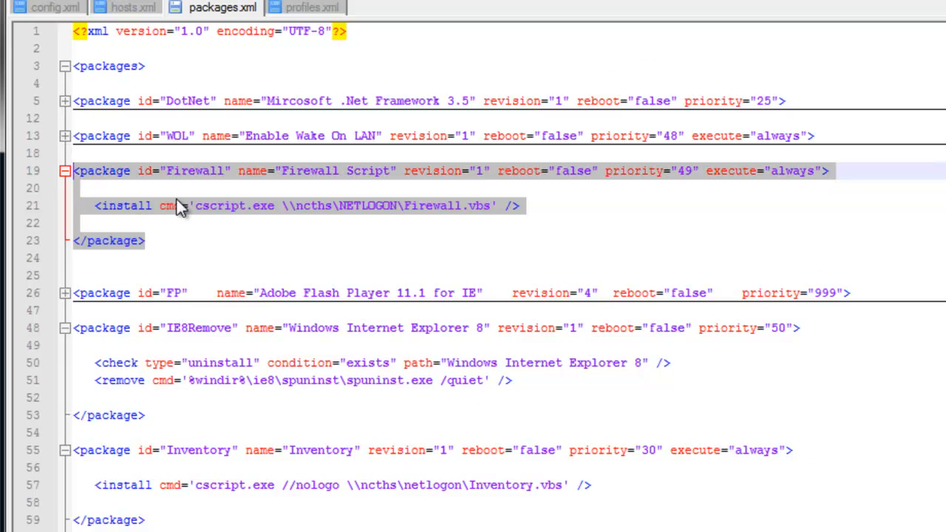
{"action": "double_click", "coordinate": [199, 174]}
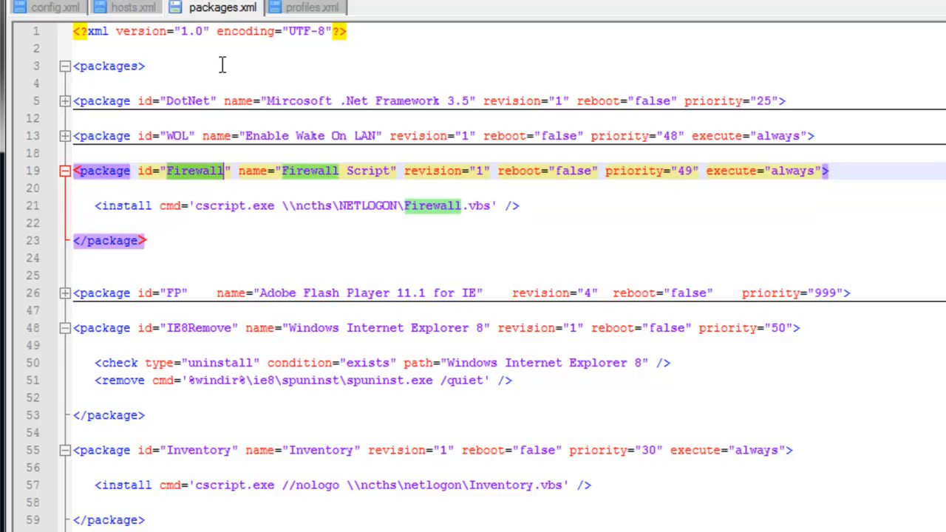
Expand the default profile in profiles.xml and highlight the Firewall id in its package reference
{"action": "left_click", "coordinate": [277, 8]}
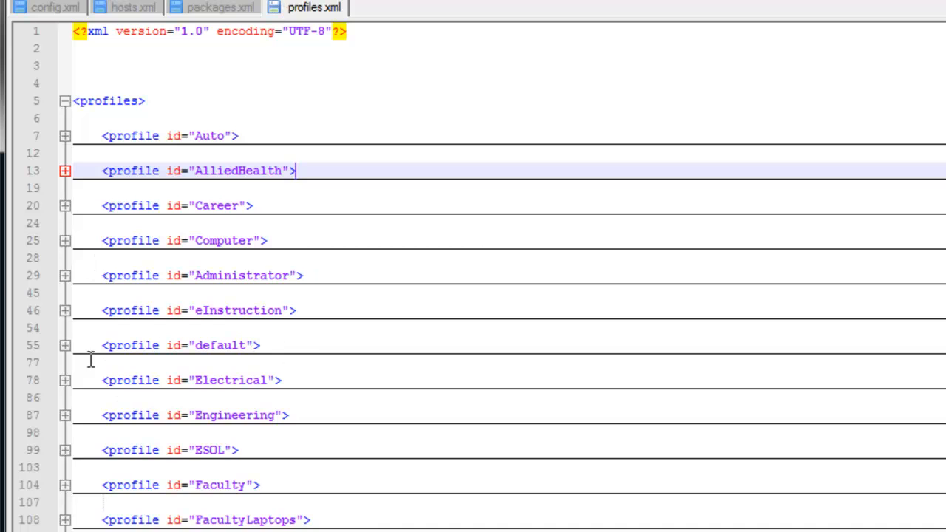
{"action": "left_click", "coordinate": [65, 345]}
{"action": "scroll", "coordinate": [283, 345], "scroll_direction": "down", "scroll_amount": 1}
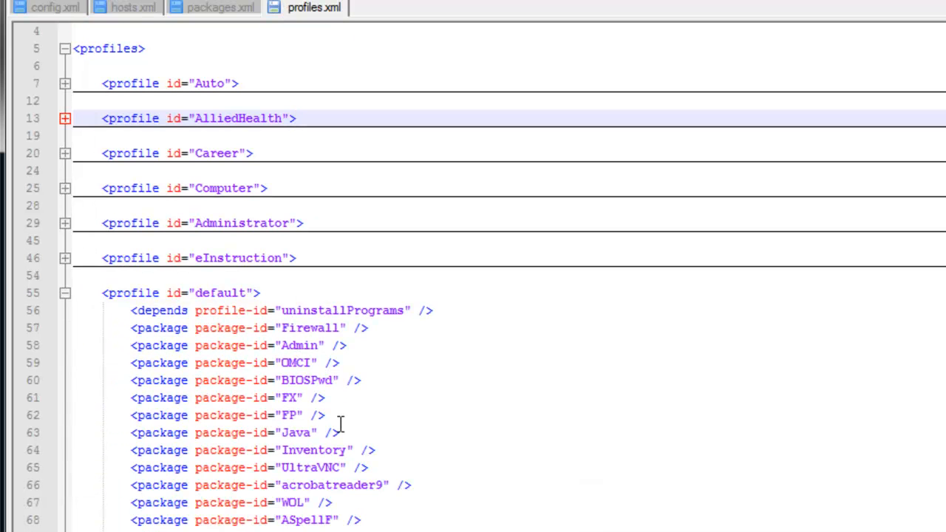
{"action": "double_click", "coordinate": [313, 328]}
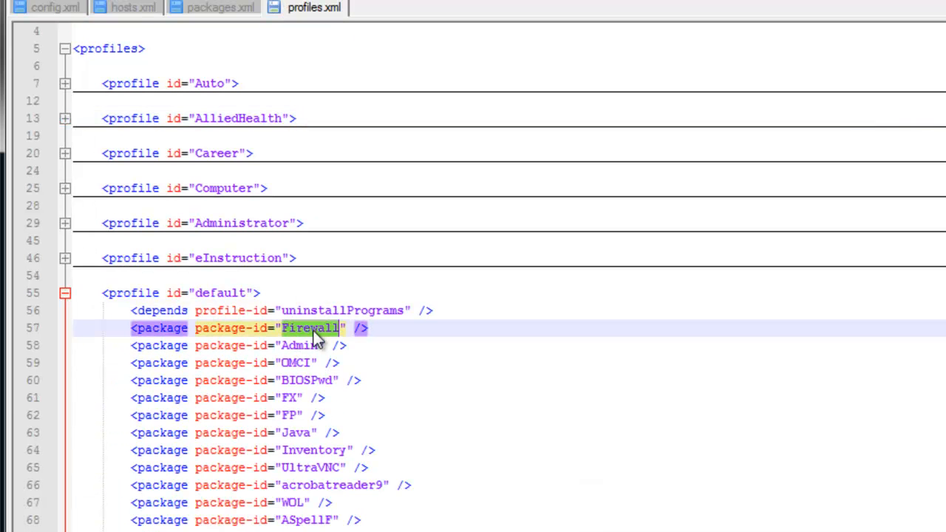
Return to packages.xml and examine the Firewall package's name, revision, reboot and priority attributes
{"action": "left_click", "coordinate": [224, 9]}
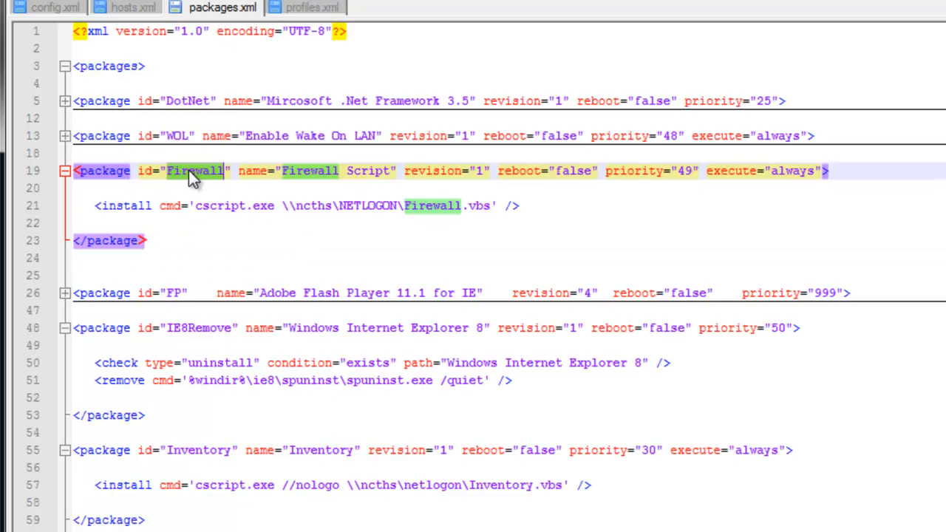
{"action": "left_click_drag", "start_coordinate": [283, 170], "coordinate": [392, 171]}
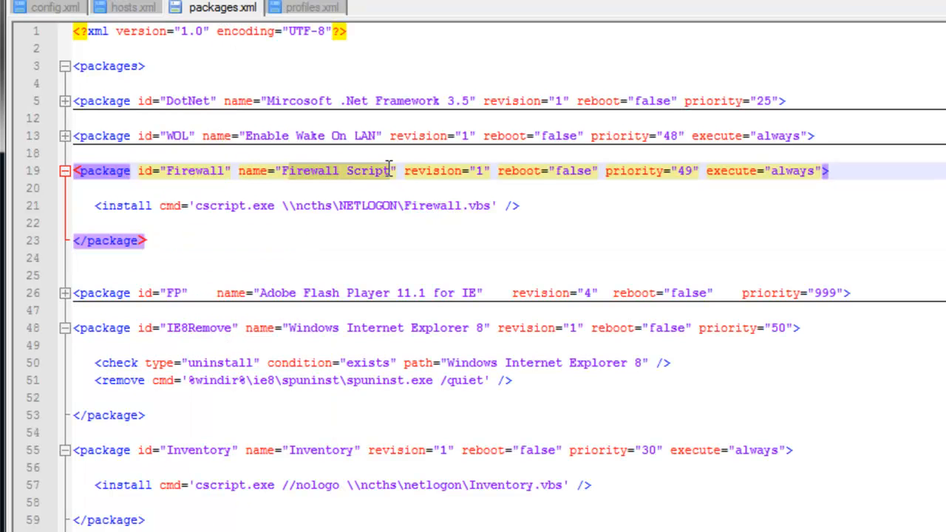
{"action": "double_click", "coordinate": [479, 171]}
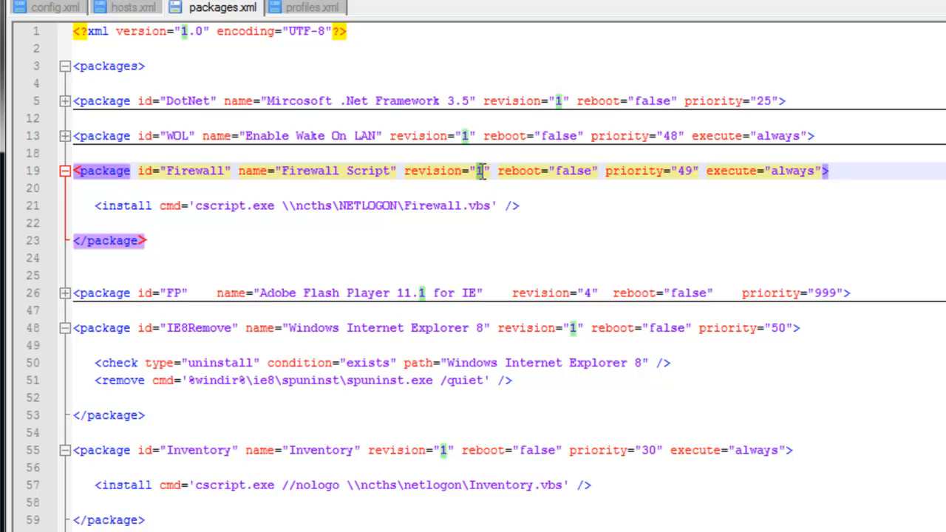
{"action": "double_click", "coordinate": [572, 171]}
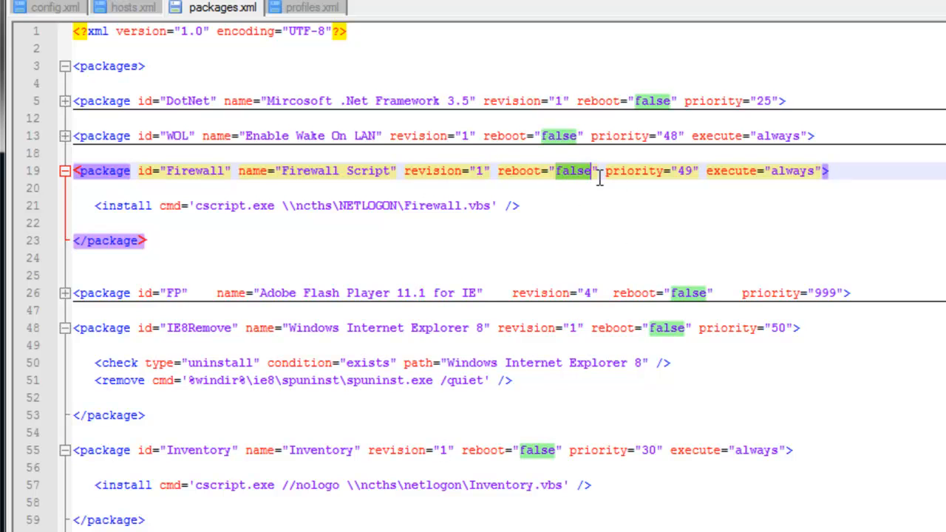
{"action": "double_click", "coordinate": [686, 171]}
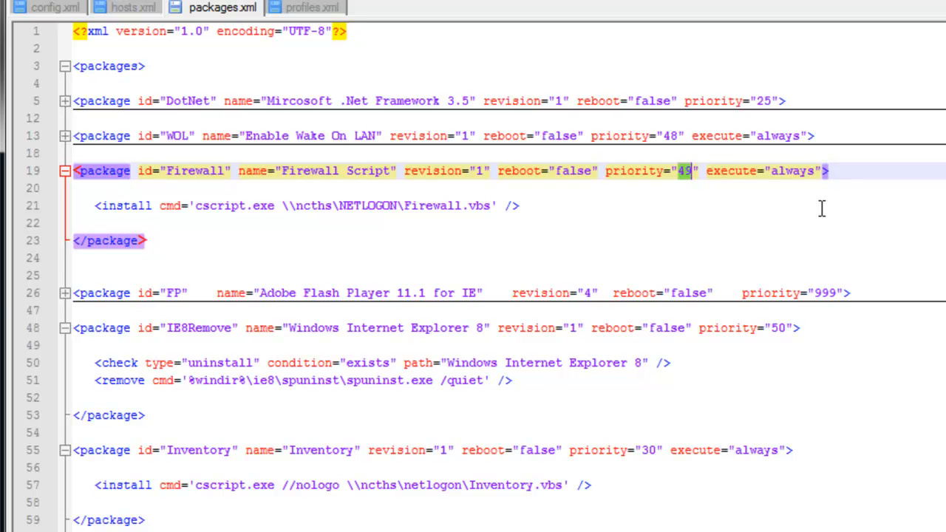
Highlight the execute value "always" in the Firewall package definition and clear the selection
{"action": "double_click", "coordinate": [792, 173]}
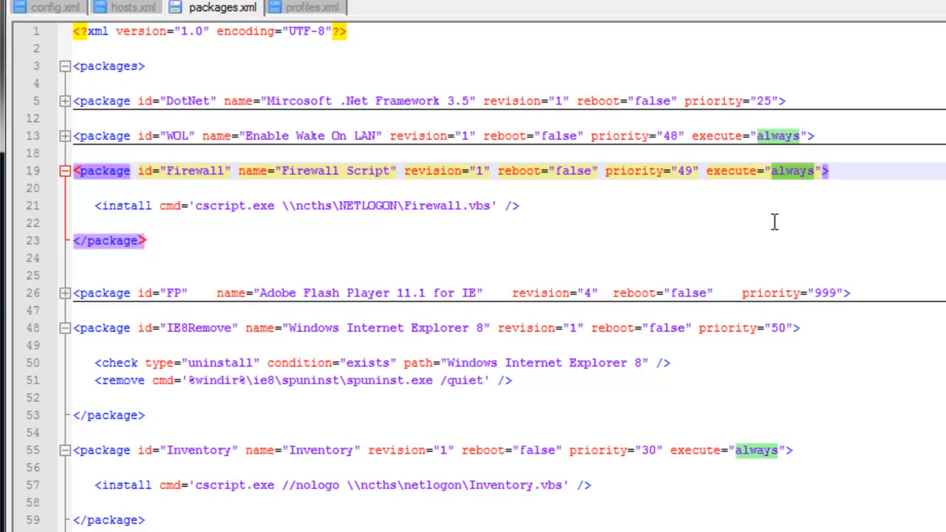
{"action": "double_click", "coordinate": [791, 174]}
{"action": "left_click", "coordinate": [786, 225]}
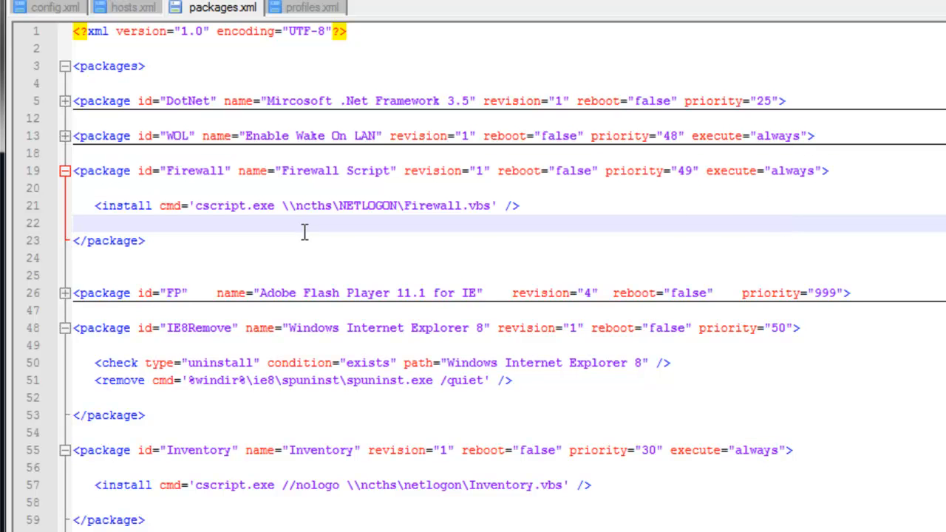
{"action": "left_click", "coordinate": [788, 185]}
{"action": "left_click", "coordinate": [380, 226]}
Highlight the Firewall package's install command, picking out cscript and the \\ncths\NETLOGON\Firewall.vbs script path
{"action": "left_click_drag", "start_coordinate": [94, 206], "coordinate": [197, 204]}
{"action": "left_click", "coordinate": [211, 206]}
{"action": "double_click", "coordinate": [211, 206]}
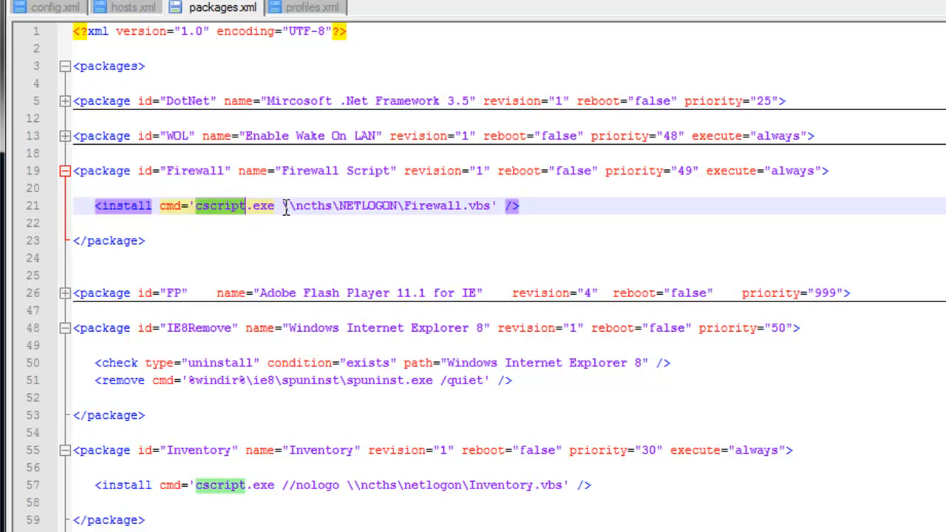
{"action": "left_click_drag", "start_coordinate": [285, 205], "coordinate": [241, 207]}
{"action": "left_click", "coordinate": [353, 206]}
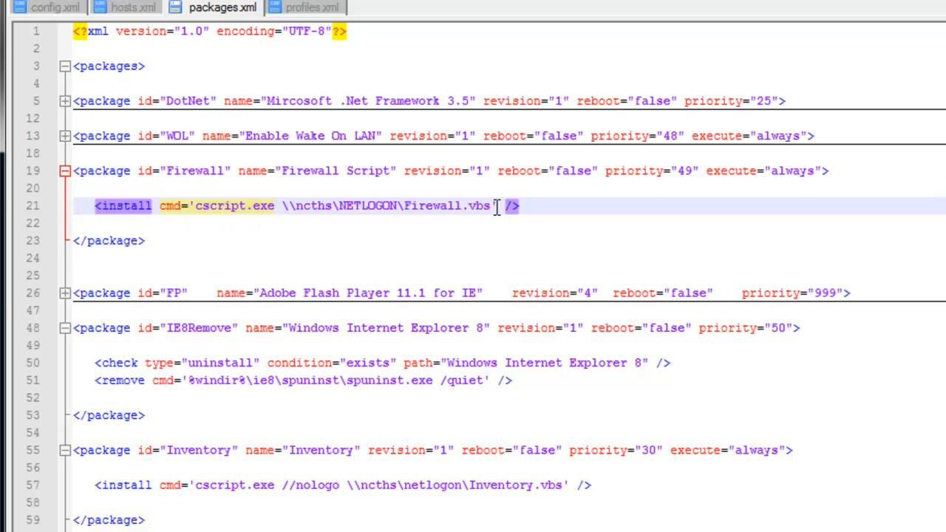
{"action": "left_click_drag", "start_coordinate": [491, 206], "coordinate": [281, 206]}
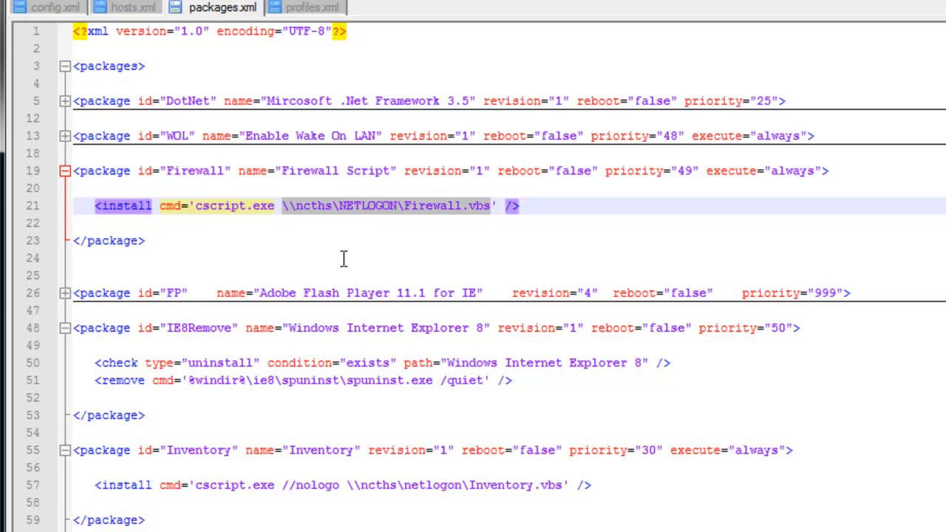
{"action": "double_click", "coordinate": [454, 205]}
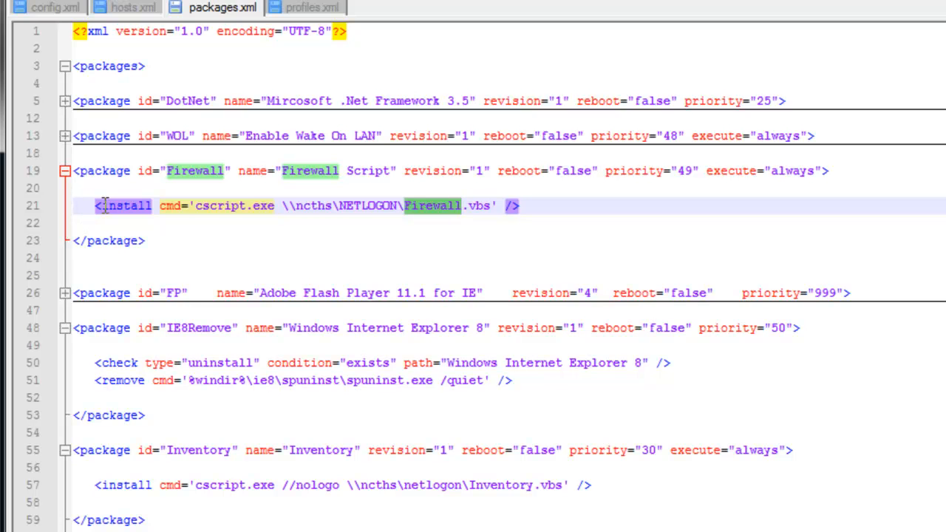
{"action": "left_click", "coordinate": [163, 223]}
{"action": "left_click_drag", "start_coordinate": [248, 233], "coordinate": [102, 192]}
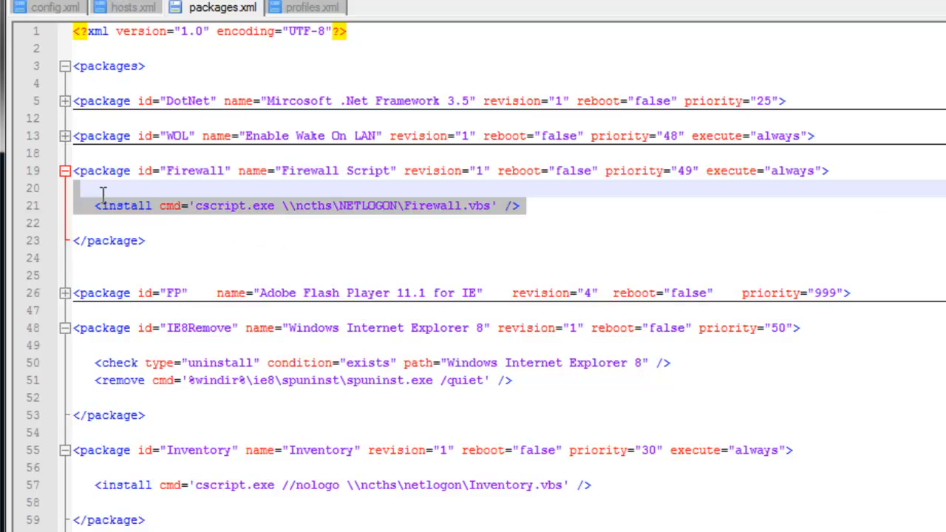
Collapse the Firewall package, expand the FP package and examine its id, name, revision, reboot and priority attributes
{"action": "left_click", "coordinate": [65, 171]}
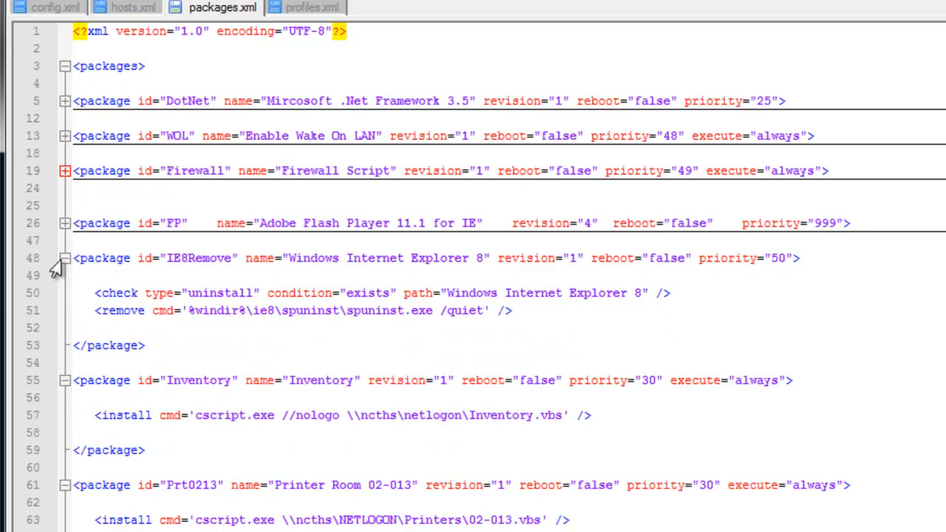
{"action": "left_click", "coordinate": [65, 225]}
{"action": "double_click", "coordinate": [175, 225]}
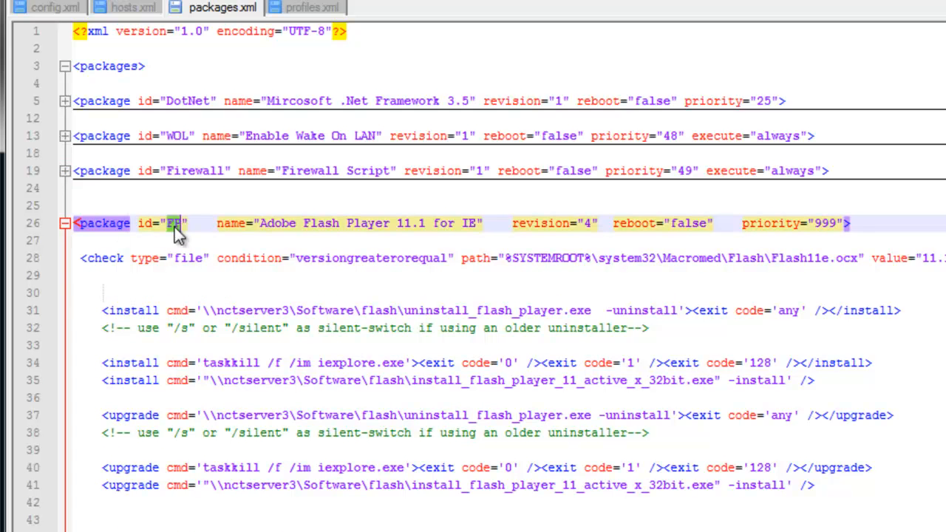
{"action": "left_click_drag", "start_coordinate": [261, 224], "coordinate": [430, 208]}
{"action": "left_click", "coordinate": [474, 224]}
{"action": "double_click", "coordinate": [469, 223]}
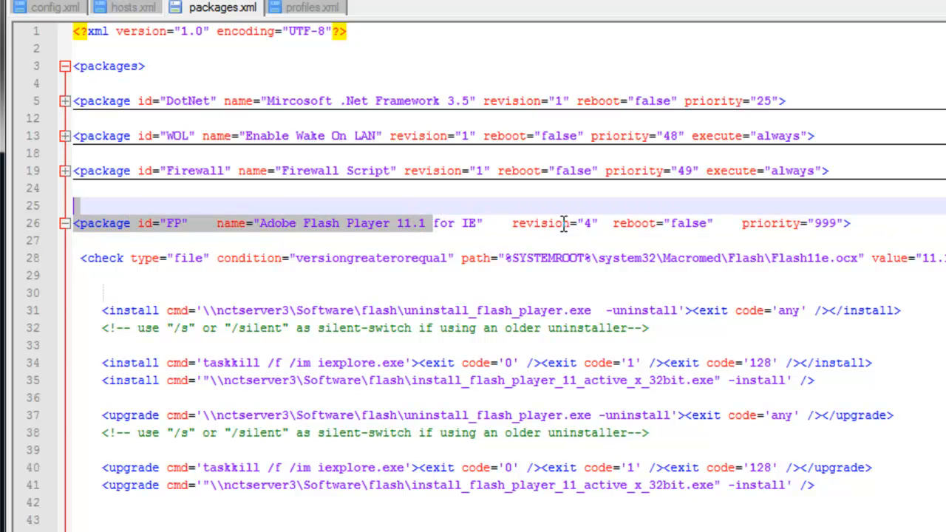
{"action": "double_click", "coordinate": [589, 224]}
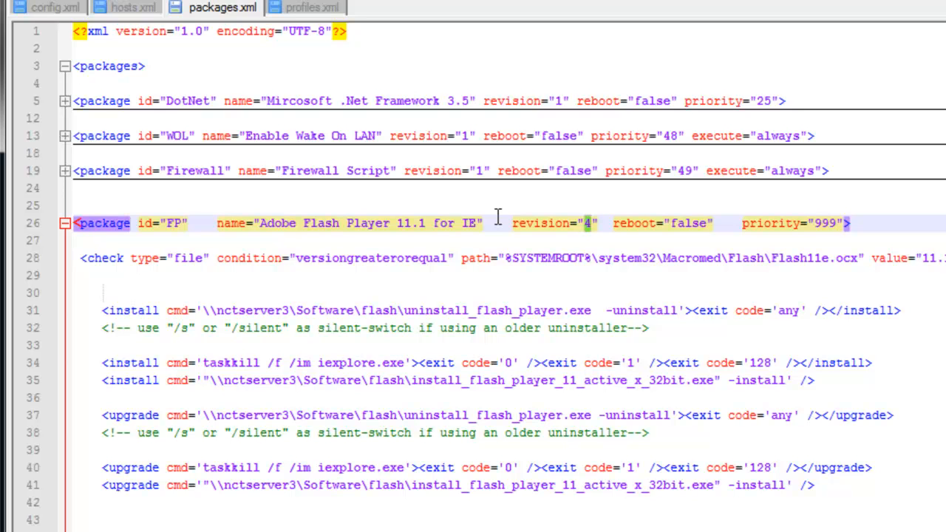
{"action": "double_click", "coordinate": [685, 223]}
{"action": "double_click", "coordinate": [832, 223]}
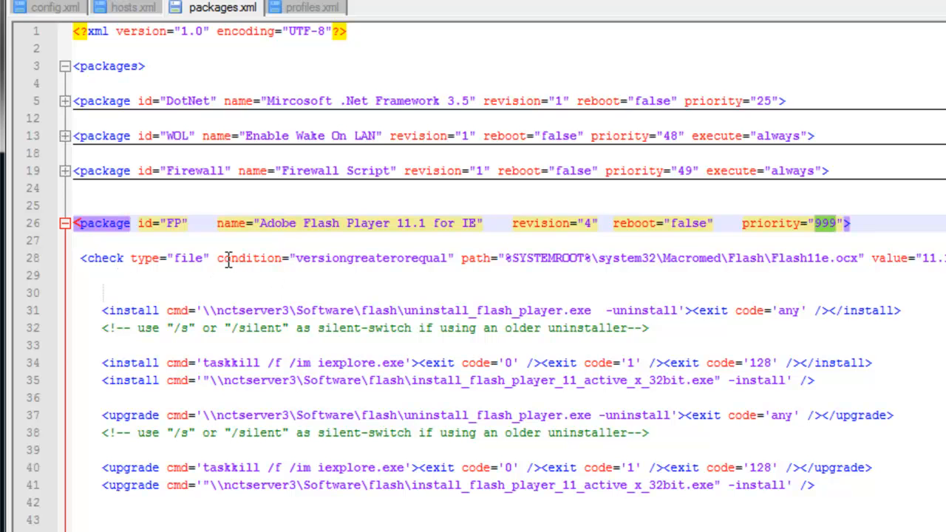
Examine the FP package's check line, highlighting its file type, versiongreaterorequal condition, Flash11e.ocx path and version value
{"action": "double_click", "coordinate": [190, 258]}
{"action": "double_click", "coordinate": [306, 256]}
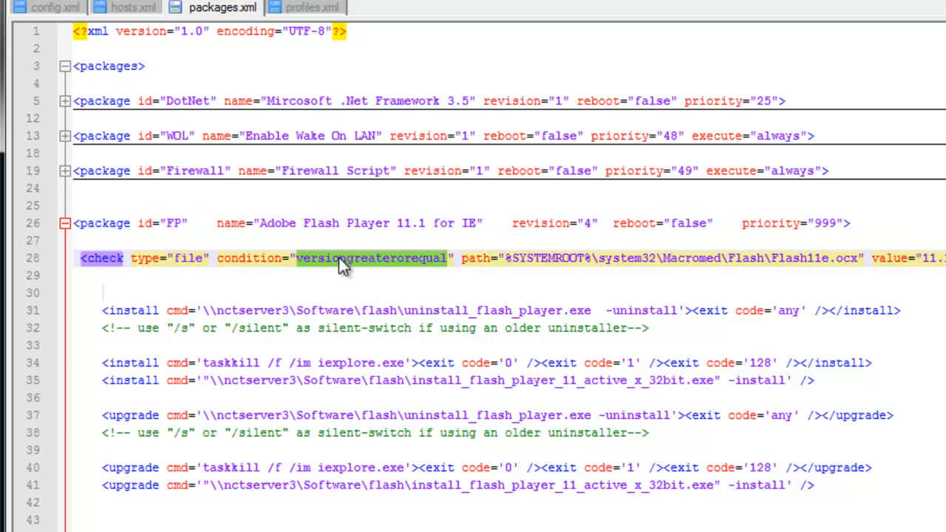
{"action": "left_click_drag", "start_coordinate": [505, 259], "coordinate": [866, 259]}
{"action": "left_click", "coordinate": [943, 260]}
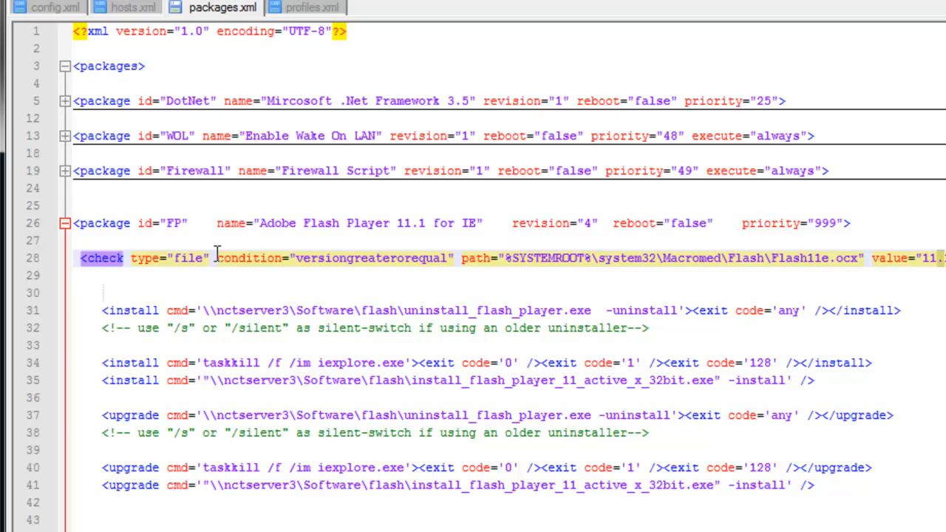
{"action": "double_click", "coordinate": [181, 258]}
{"action": "left_click", "coordinate": [425, 257]}
{"action": "double_click", "coordinate": [425, 255]}
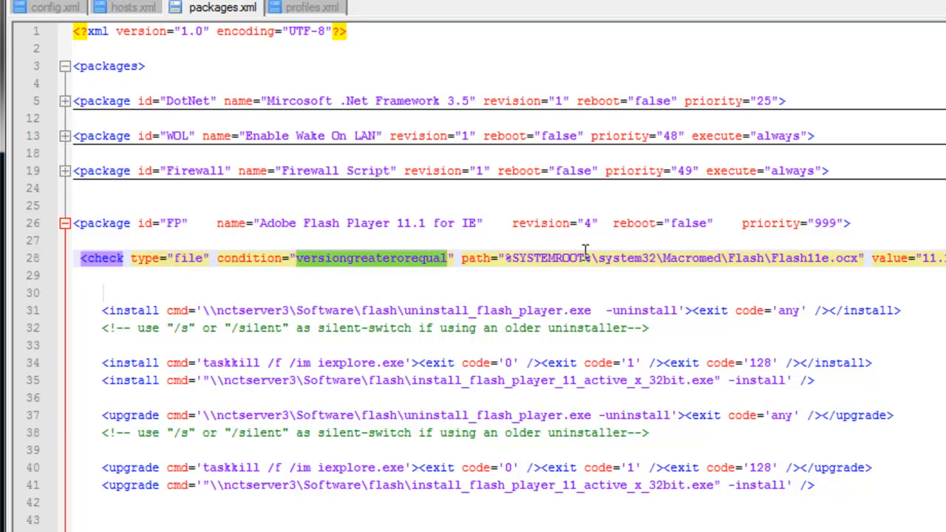
{"action": "left_click_drag", "start_coordinate": [920, 258], "coordinate": [942, 258]}
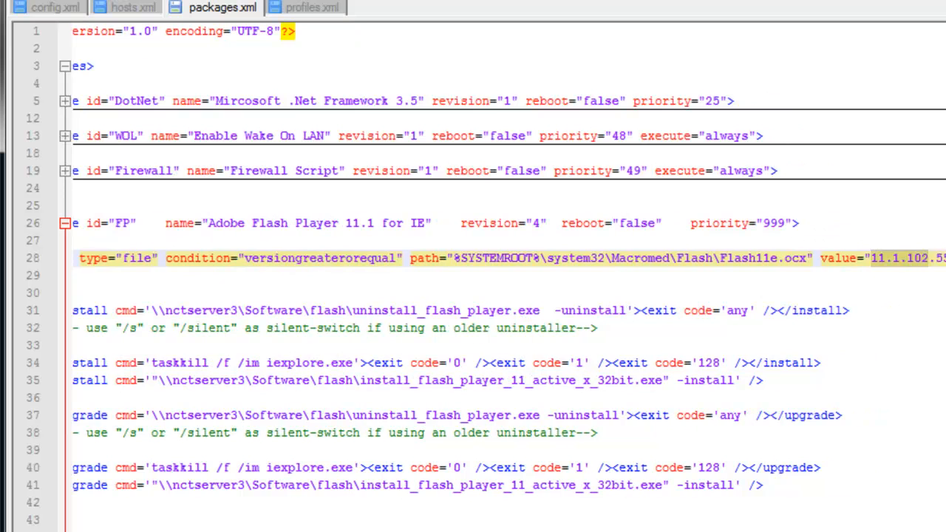
{"action": "left_click", "coordinate": [943, 258]}
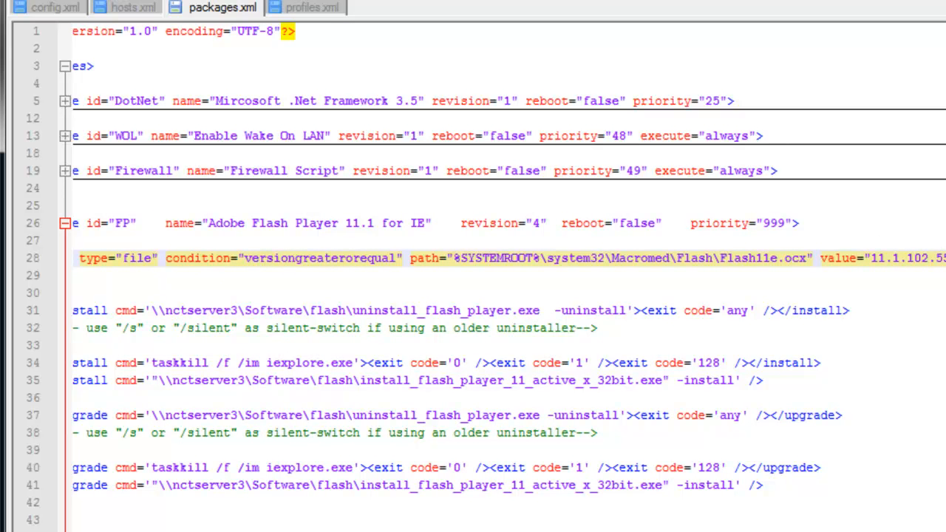
{"action": "key", "text": "Home"}
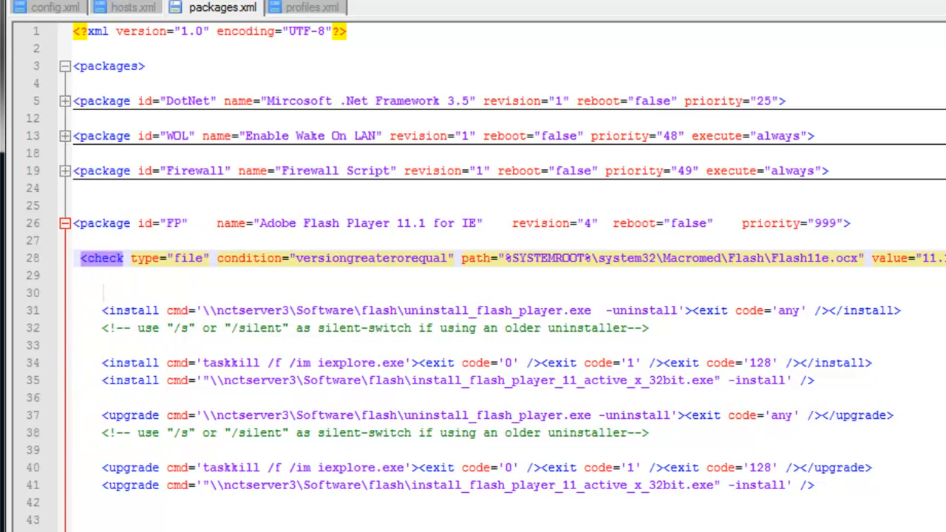
Highlight the Flash uninstaller path in the first install command, and compare it with the check line's condition, path and version value
{"action": "left_click_drag", "start_coordinate": [224, 313], "coordinate": [440, 314]}
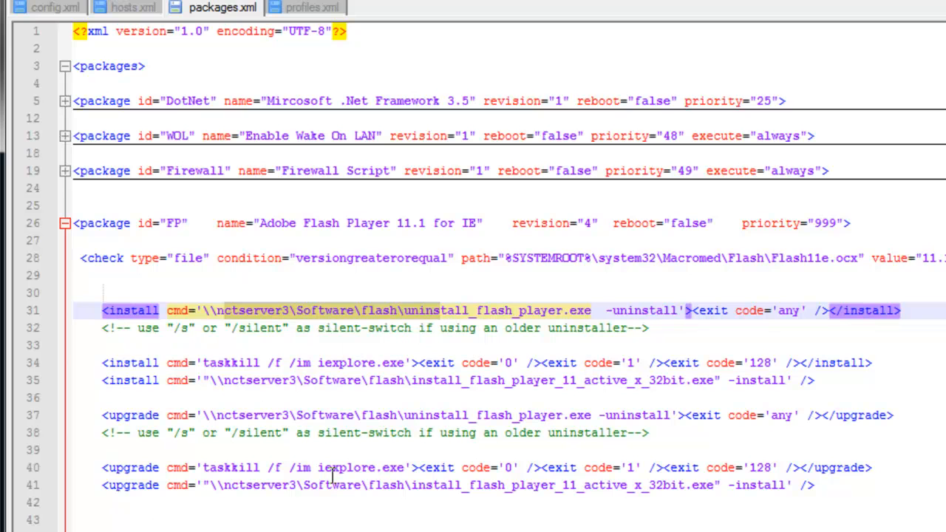
{"action": "left_click_drag", "start_coordinate": [945, 258], "coordinate": [908, 263]}
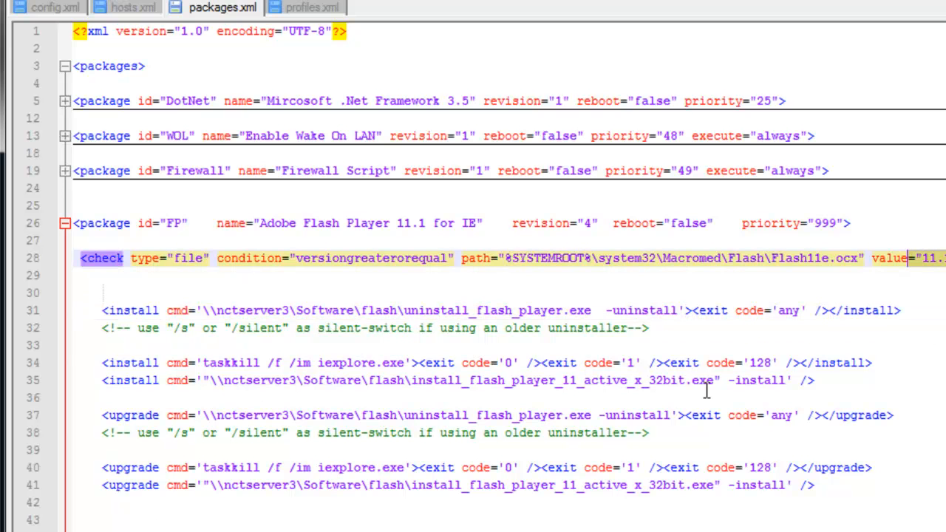
{"action": "left_click", "coordinate": [929, 258]}
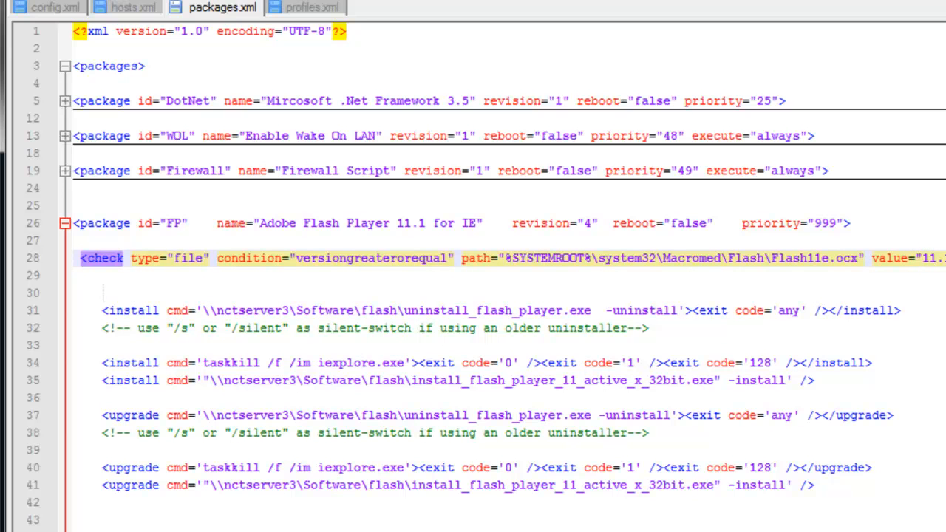
{"action": "left_click_drag", "start_coordinate": [920, 258], "coordinate": [211, 258]}
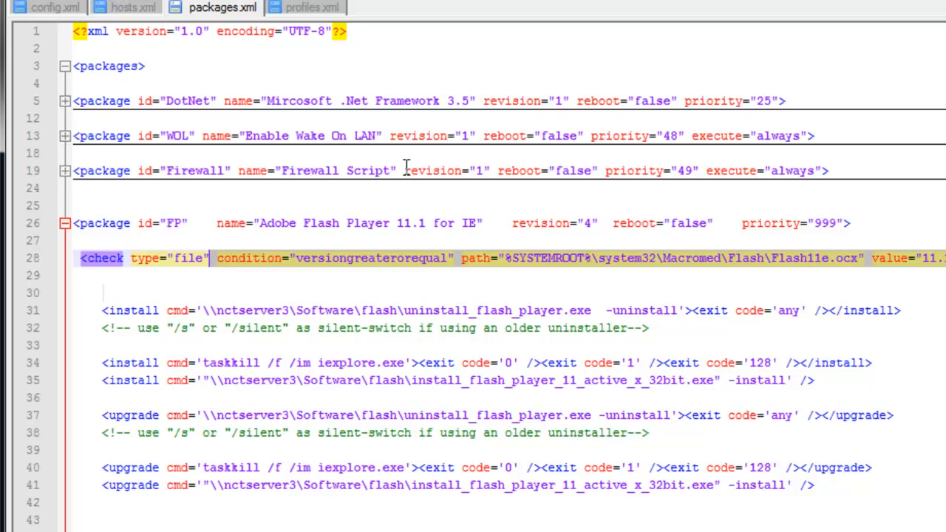
Switch to the WPKG folder in Windows Explorer, open its packages subfolder and look through the XML files
{"action": "key", "text": "alt+Tab"}
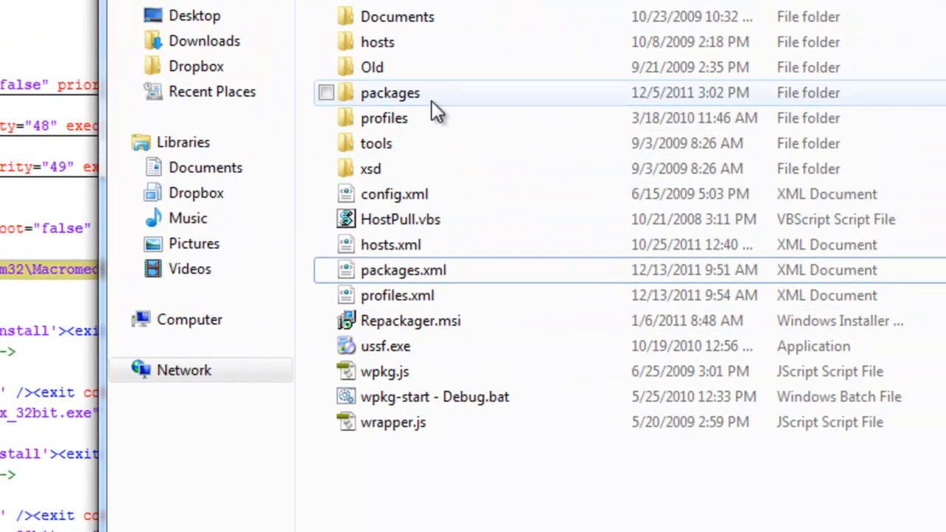
{"action": "left_click", "coordinate": [429, 95]}
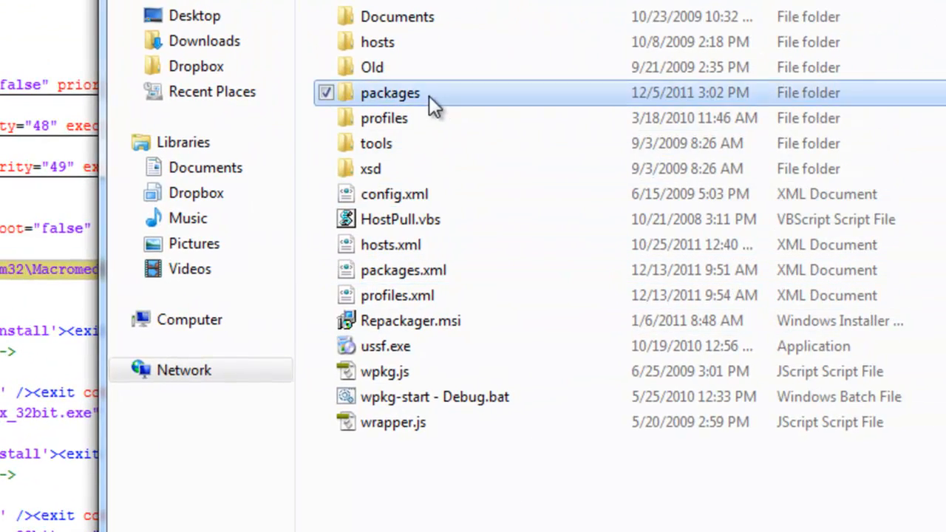
{"action": "double_click", "coordinate": [428, 95]}
{"action": "scroll", "coordinate": [600, 528], "scroll_direction": "down", "scroll_amount": 6}
{"action": "scroll", "coordinate": [601, 528], "scroll_direction": "down", "scroll_amount": 7}
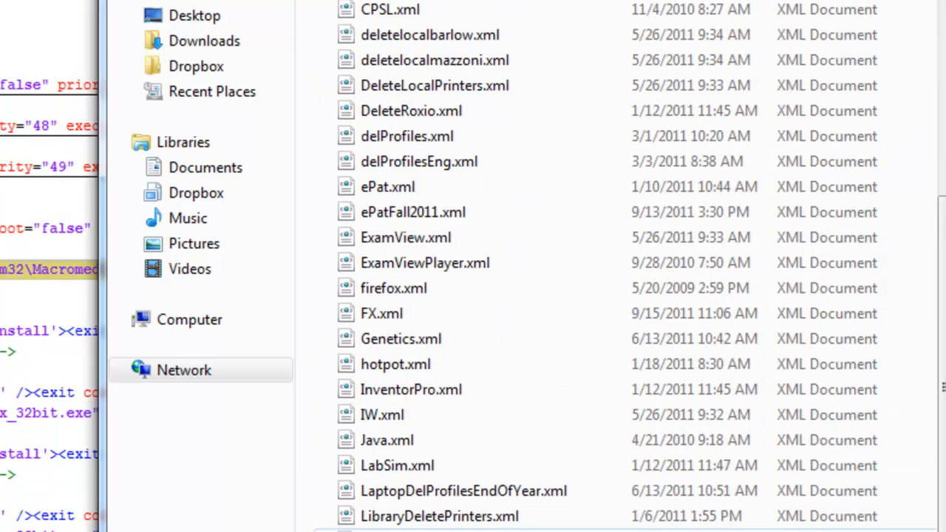
{"action": "scroll", "coordinate": [517, 266], "scroll_direction": "up", "scroll_amount": 6}
Open Audacity.xml from the packages folder in Notepad++ and highlight its package id "Audacity"
{"action": "left_click", "coordinate": [384, 269]}
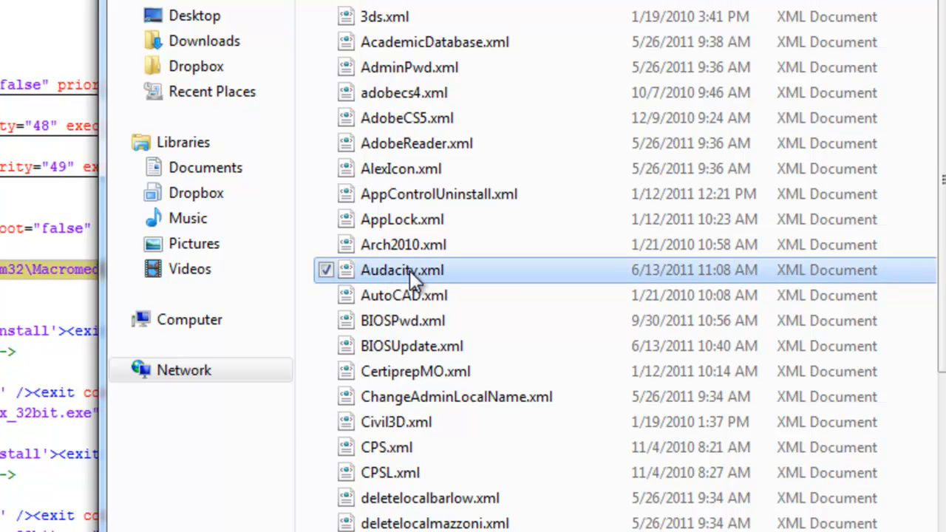
{"action": "right_click", "coordinate": [409, 272]}
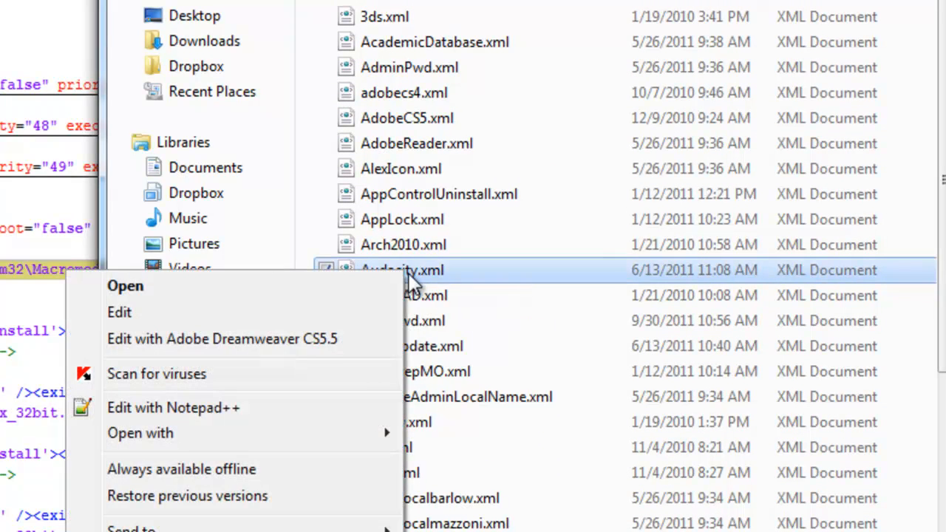
{"action": "left_click", "coordinate": [255, 408]}
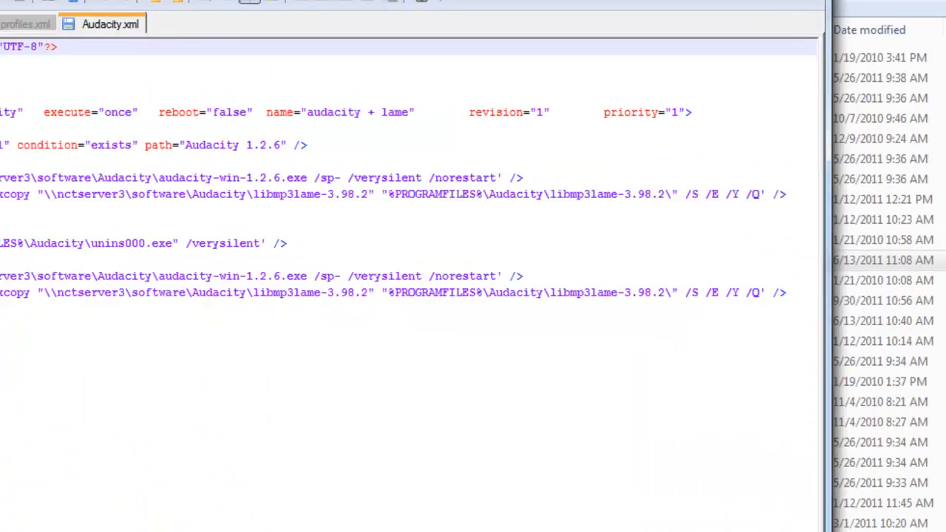
{"action": "left_click", "coordinate": [184, 125]}
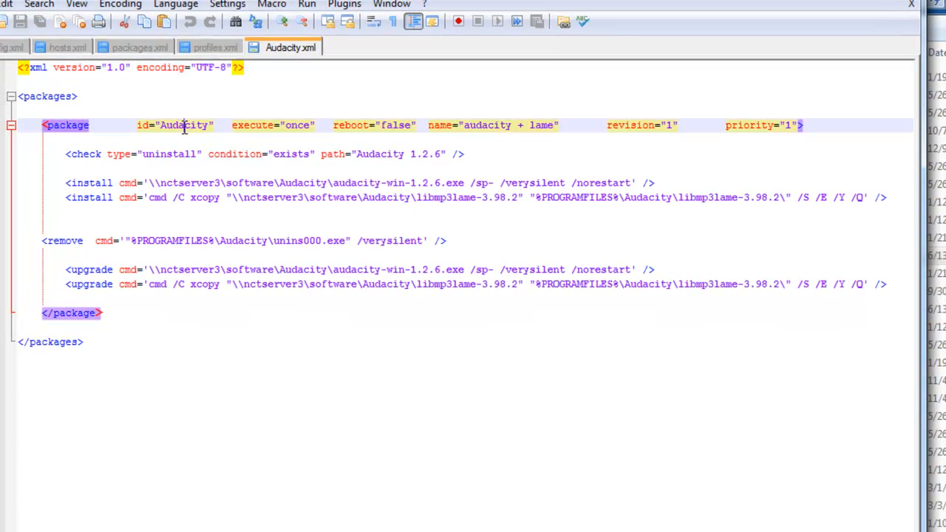
{"action": "double_click", "coordinate": [184, 126]}
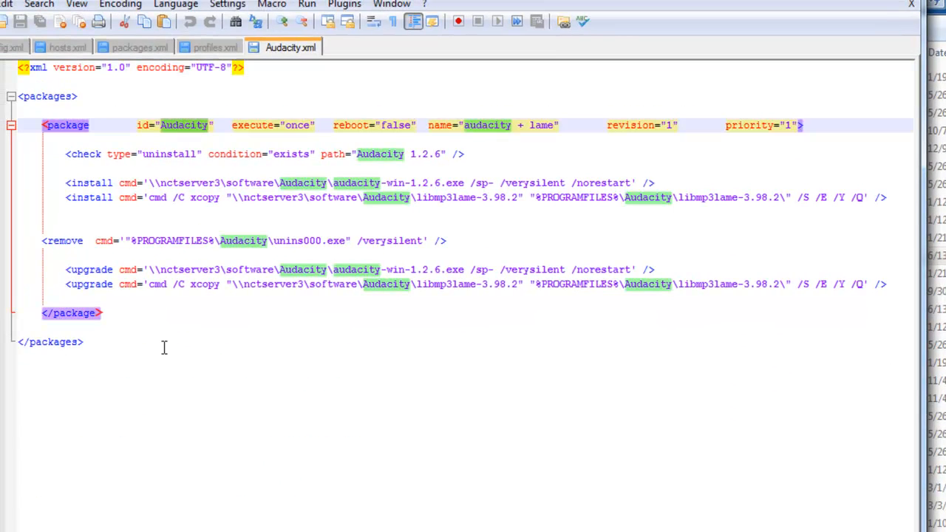
Return to the packages folder in Windows Explorer, look through the individual package files and select all of them
{"action": "left_click", "coordinate": [935, 346]}
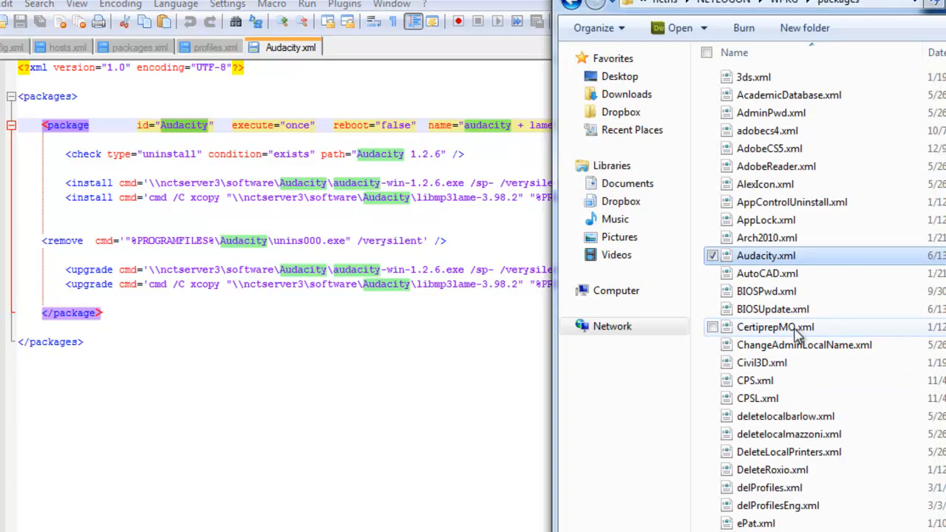
{"action": "scroll", "coordinate": [835, 381], "scroll_direction": "down", "scroll_amount": 10}
{"action": "scroll", "coordinate": [835, 380], "scroll_direction": "down", "scroll_amount": 4}
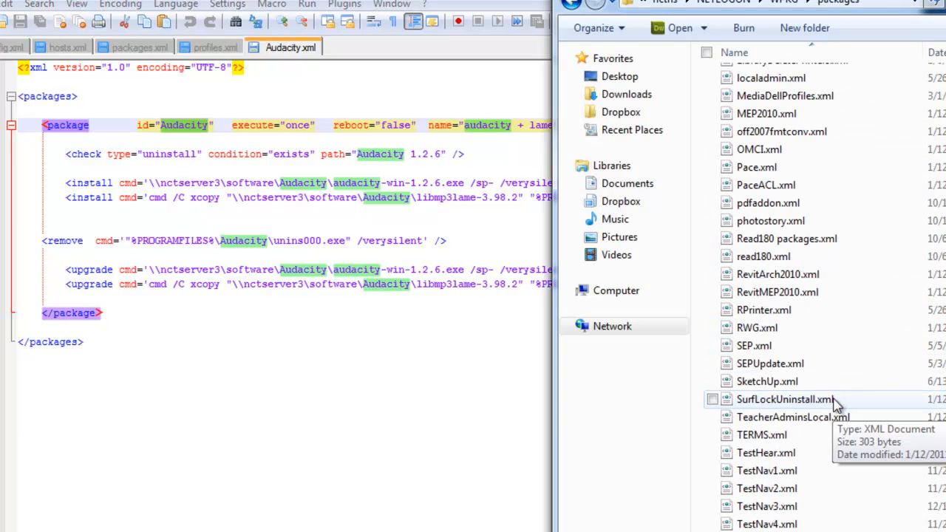
{"action": "scroll", "coordinate": [866, 411], "scroll_direction": "up", "scroll_amount": 13}
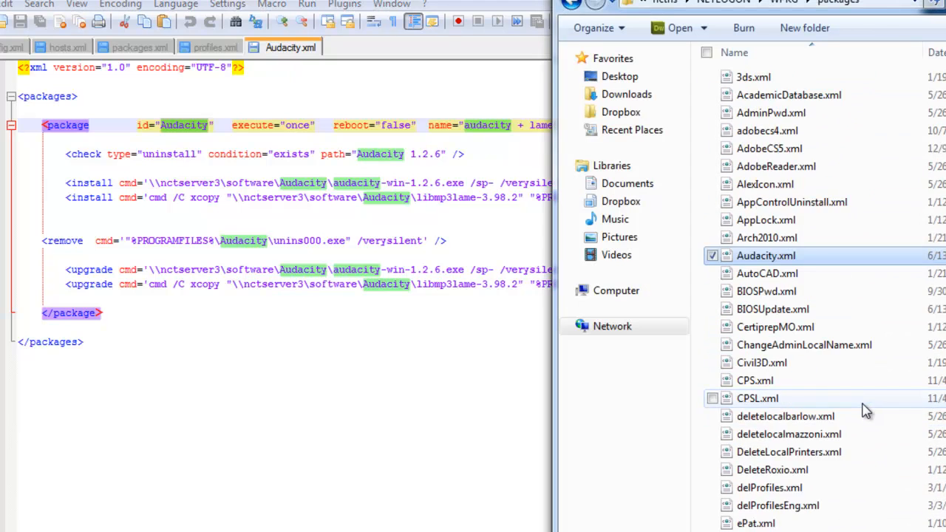
{"action": "scroll", "coordinate": [866, 411], "scroll_direction": "down", "scroll_amount": 12}
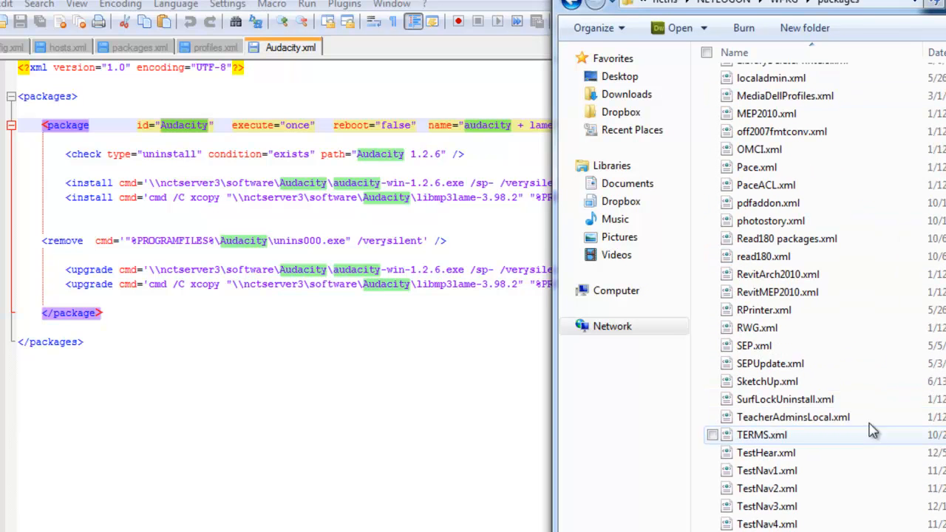
{"action": "left_click", "coordinate": [874, 423]}
{"action": "key", "text": "ctrl+a"}
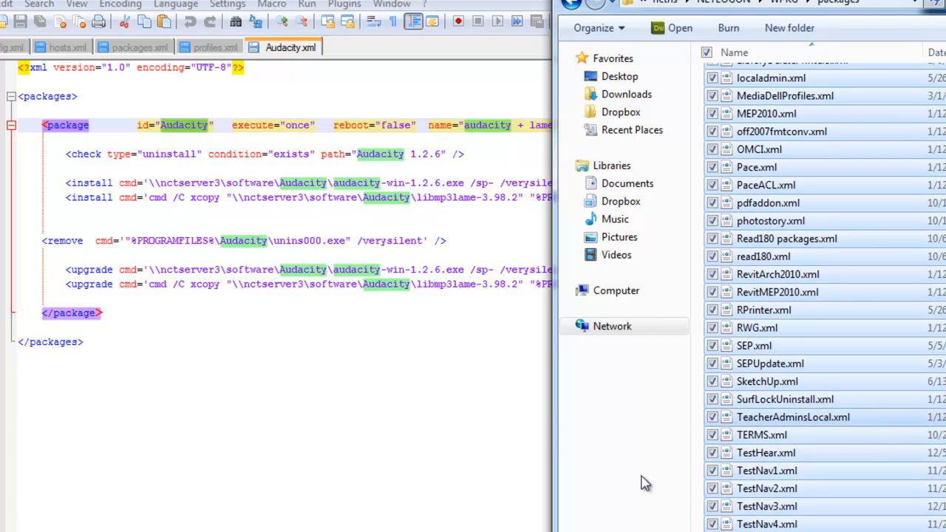
Clear the selection of package files and go back up to the parent WPKG folder
{"action": "left_click", "coordinate": [684, 460]}
{"action": "left_click", "coordinate": [900, 333]}
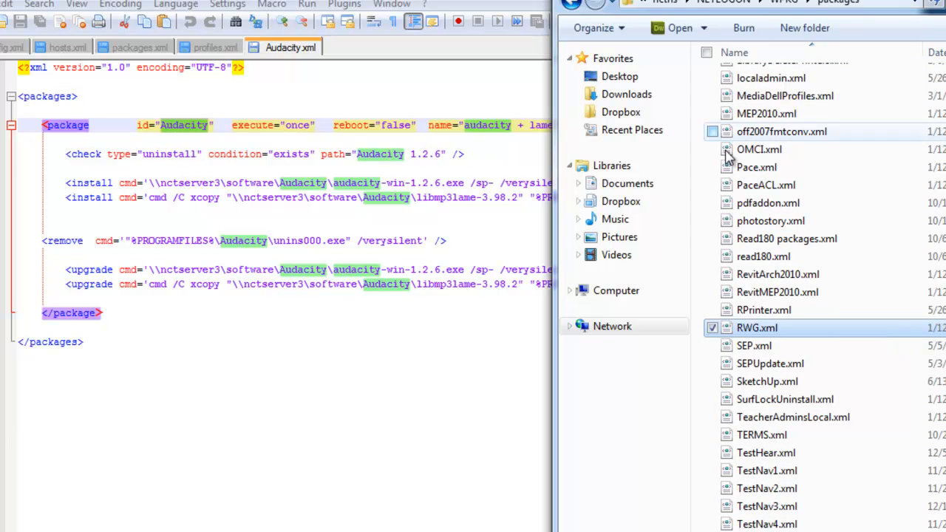
{"action": "left_click", "coordinate": [795, 2]}
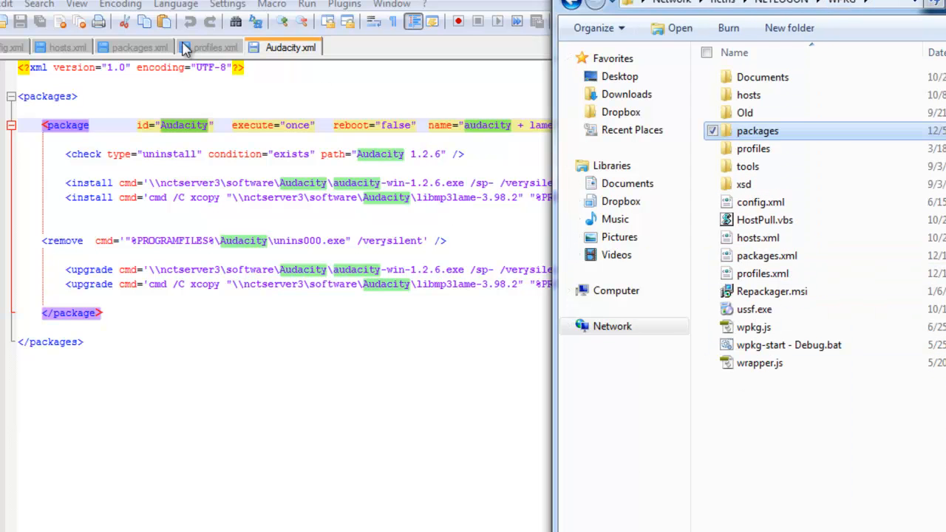
Highlight the whole "cleansystemtmp" package block in packages.xml in Notepad++, and switch back to the WPKG folder in Windows Explorer
{"action": "left_click", "coordinate": [148, 48]}
{"action": "scroll", "coordinate": [400, 370], "scroll_direction": "down", "scroll_amount": 10}
{"action": "scroll", "coordinate": [400, 370], "scroll_direction": "down", "scroll_amount": 12}
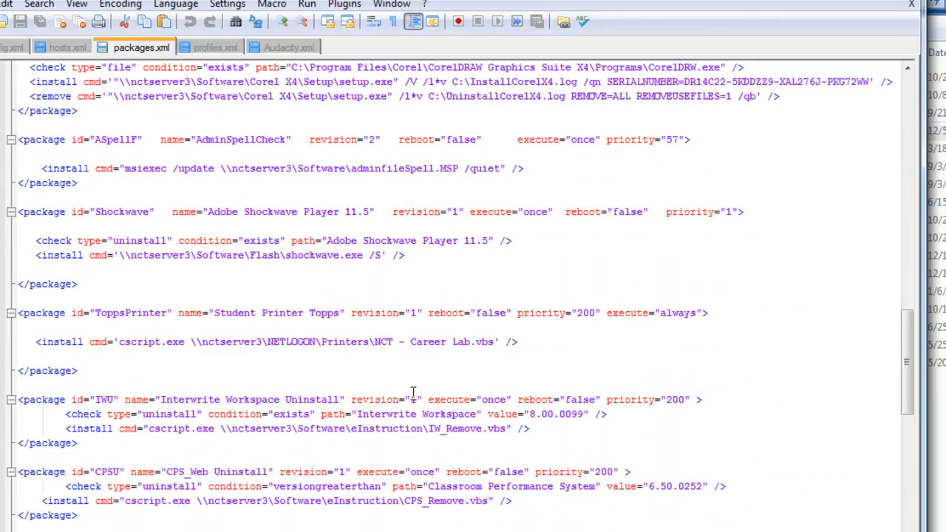
{"action": "scroll", "coordinate": [410, 388], "scroll_direction": "down", "scroll_amount": 17}
{"action": "scroll", "coordinate": [400, 386], "scroll_direction": "down", "scroll_amount": 10}
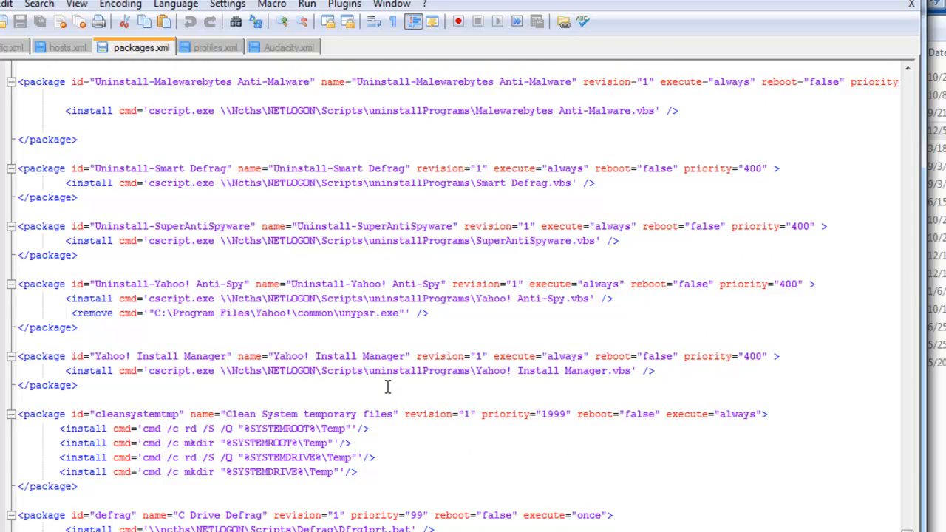
{"action": "left_click_drag", "start_coordinate": [18, 531], "coordinate": [10, 420]}
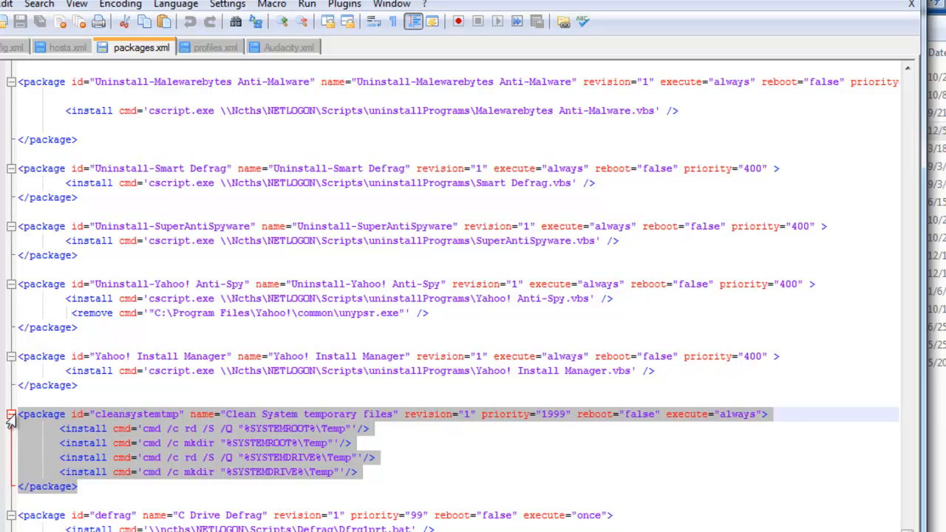
{"action": "left_click", "coordinate": [940, 473]}
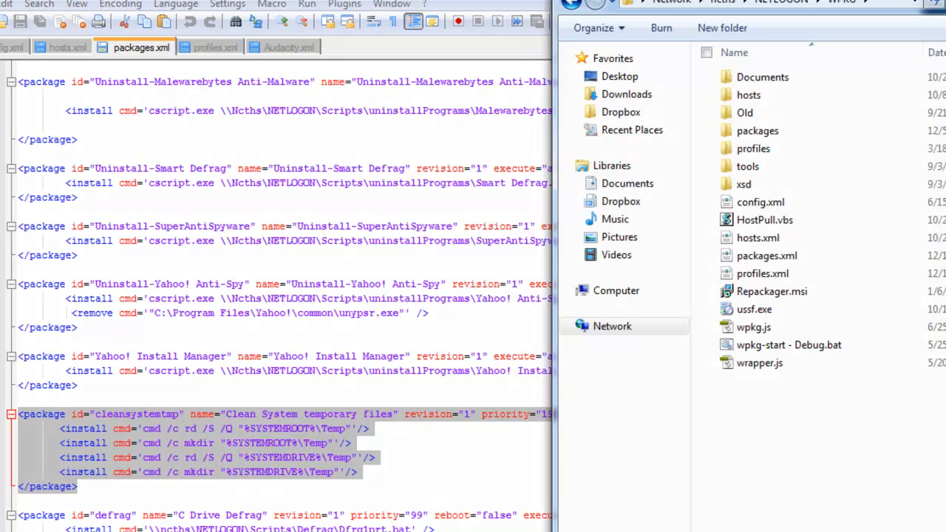